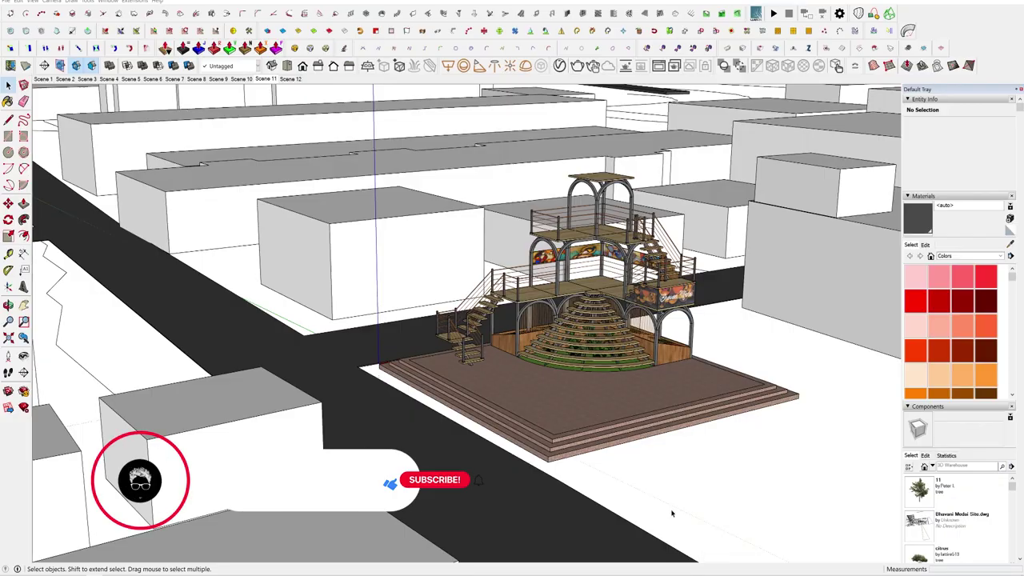
scroll(718, 484, down, 2)
drag(762, 487, 319, 489)
scroll(320, 376, up, 4)
drag(479, 343, 376, 408)
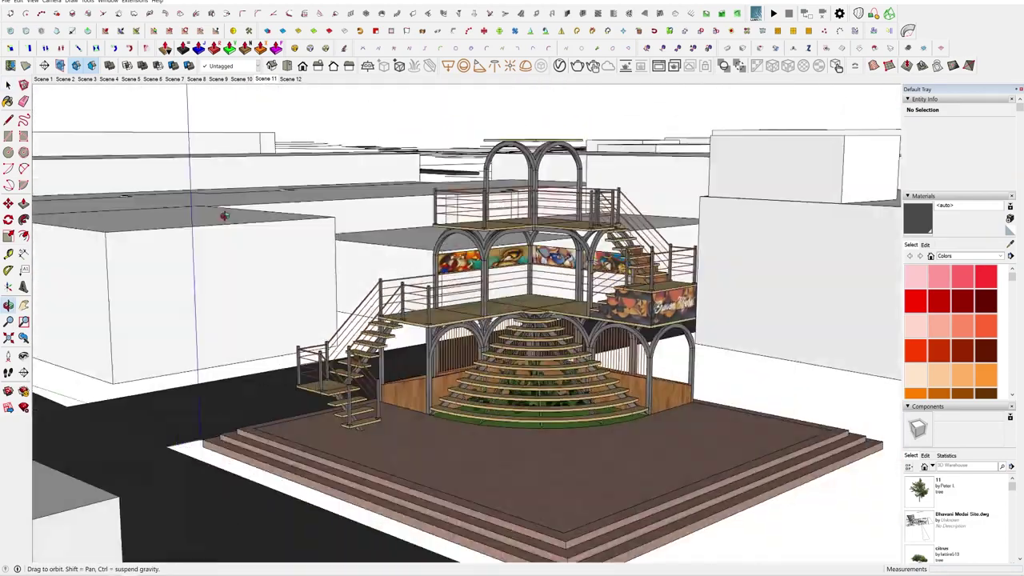
drag(225, 215, 331, 204)
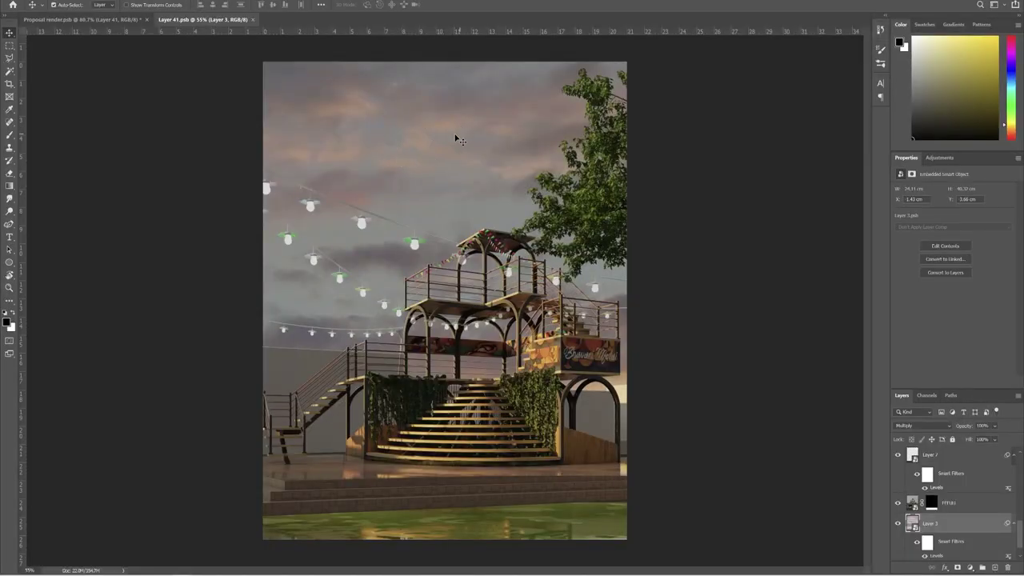
Switch to Photoshop and show the hidden aunty group and the people group above it in the proposal render
drag(460, 140, 442, 155)
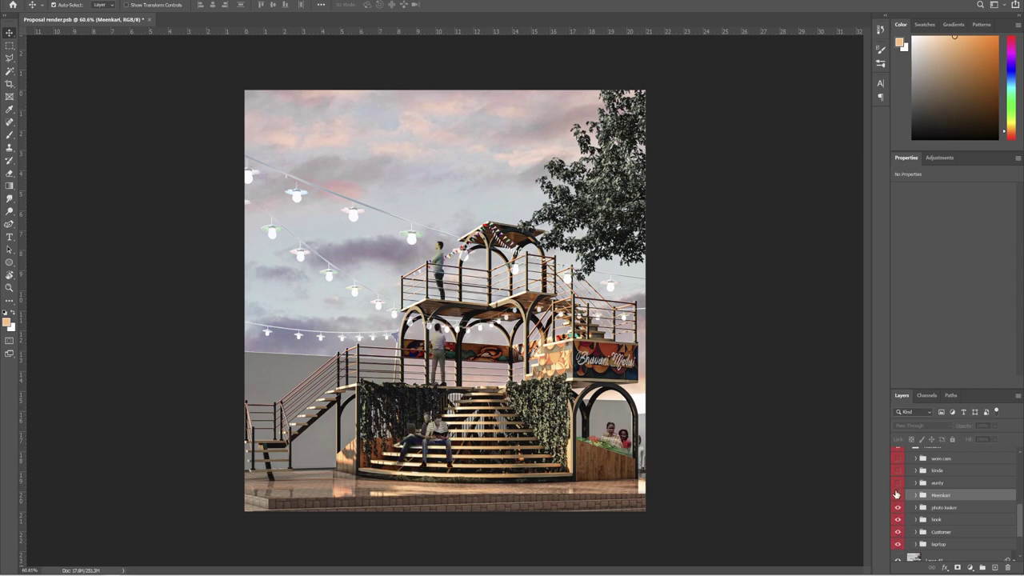
drag(896, 483, 898, 469)
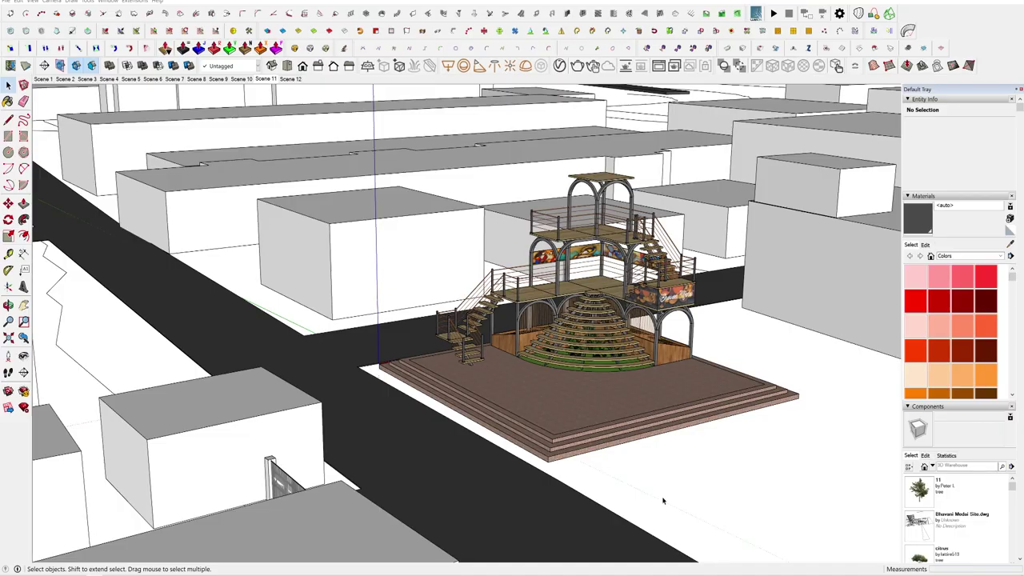
Switch to SketchUp, inspect the pavilion and its surroundings, and bring up the view saved as Scene 12
mouse_move(660, 498)
mouse_down()
mouse_move(708, 480)
mouse_move(590, 494)
mouse_move(328, 469)
mouse_up()
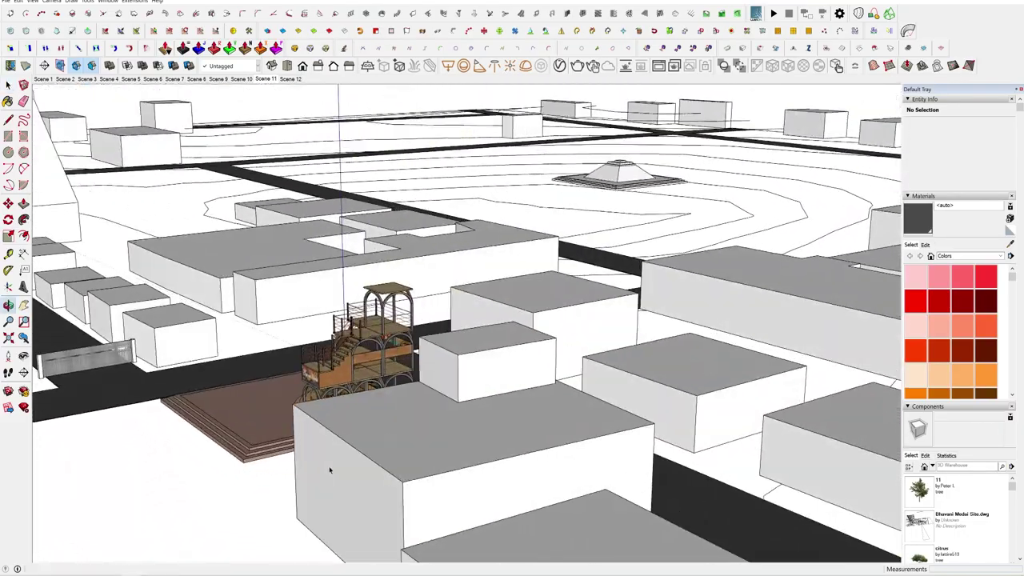
scroll(304, 368, up, 5)
mouse_move(376, 432)
mouse_down()
mouse_move(456, 454)
mouse_move(360, 480)
mouse_move(535, 468)
mouse_up()
scroll(359, 480, up, 5)
click(289, 79)
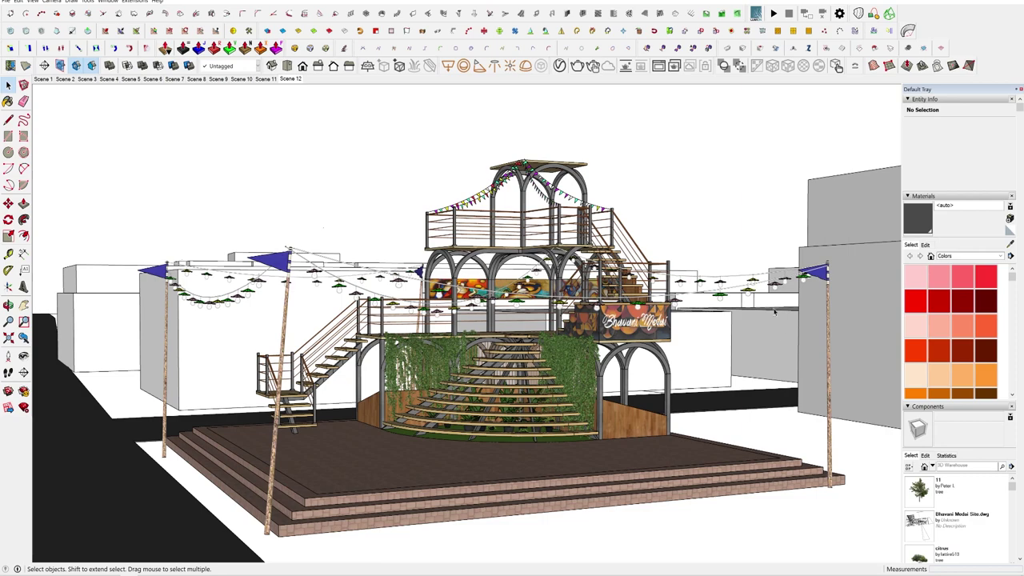
scroll(447, 356, up, 3)
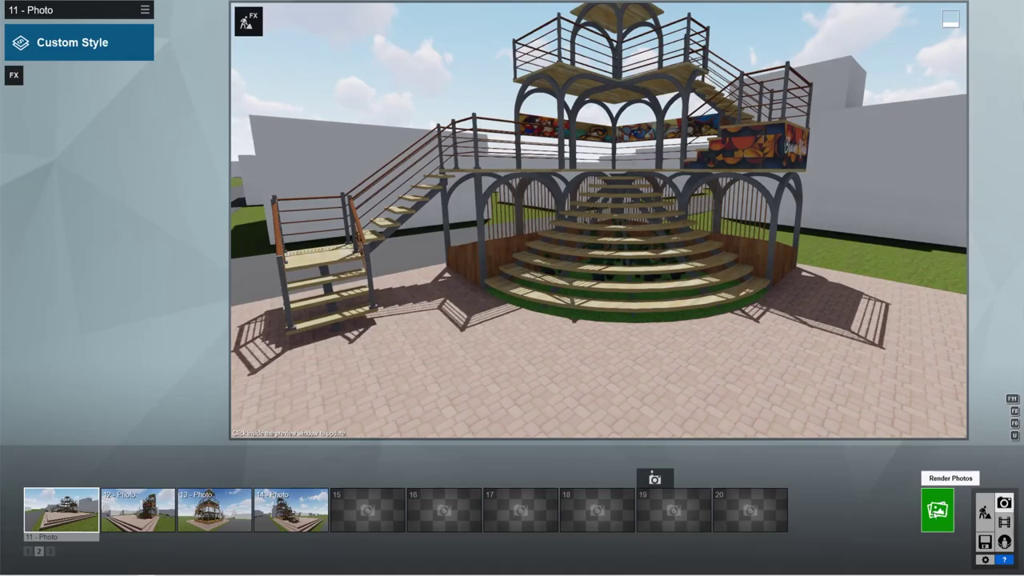
Switch to Lumion and render the set of photos 11 to 14 at Desktop size, 1920x1080
click(937, 509)
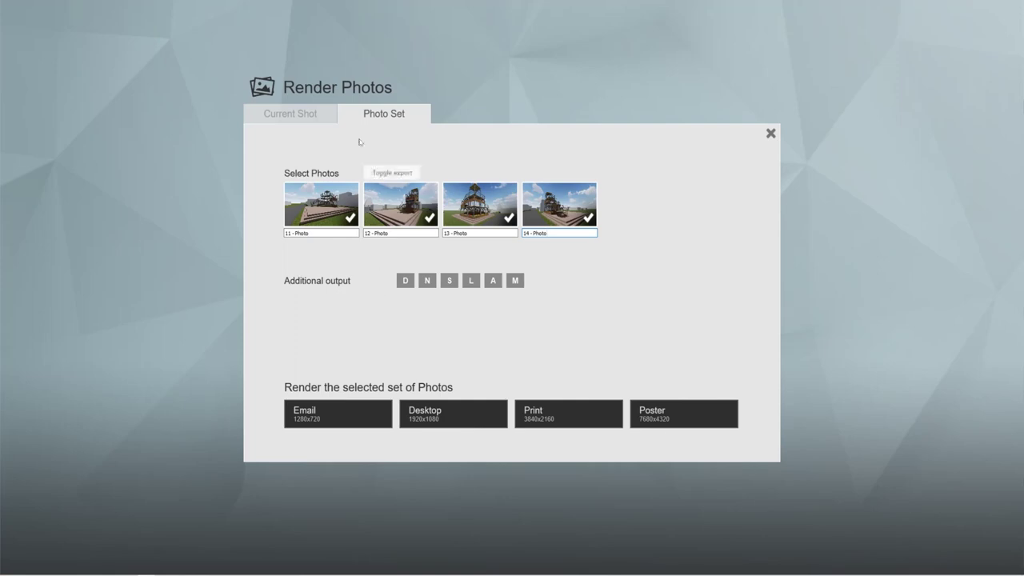
click(450, 421)
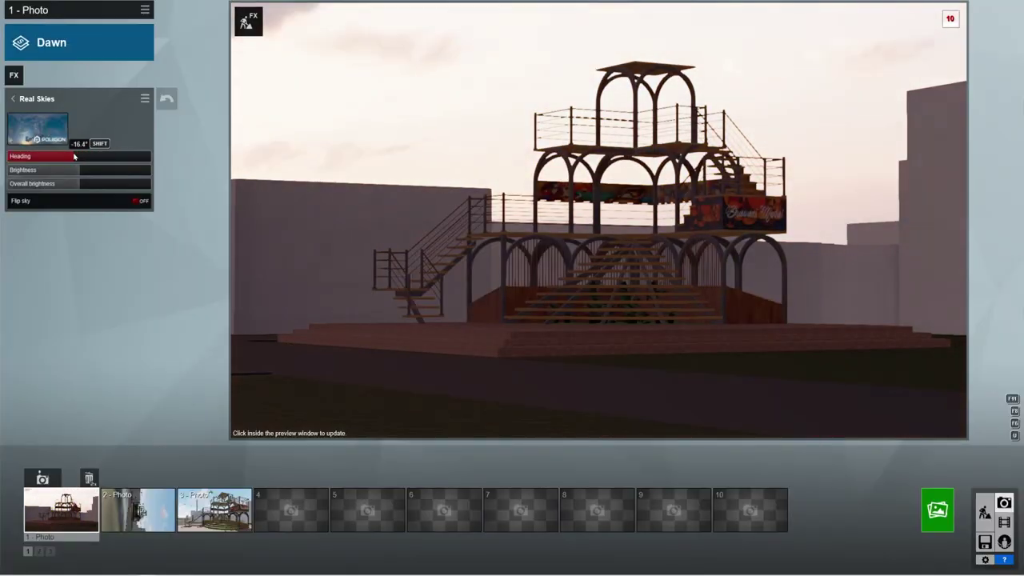
Add the Precipitation weather effect to photo 1
click(15, 76)
click(325, 171)
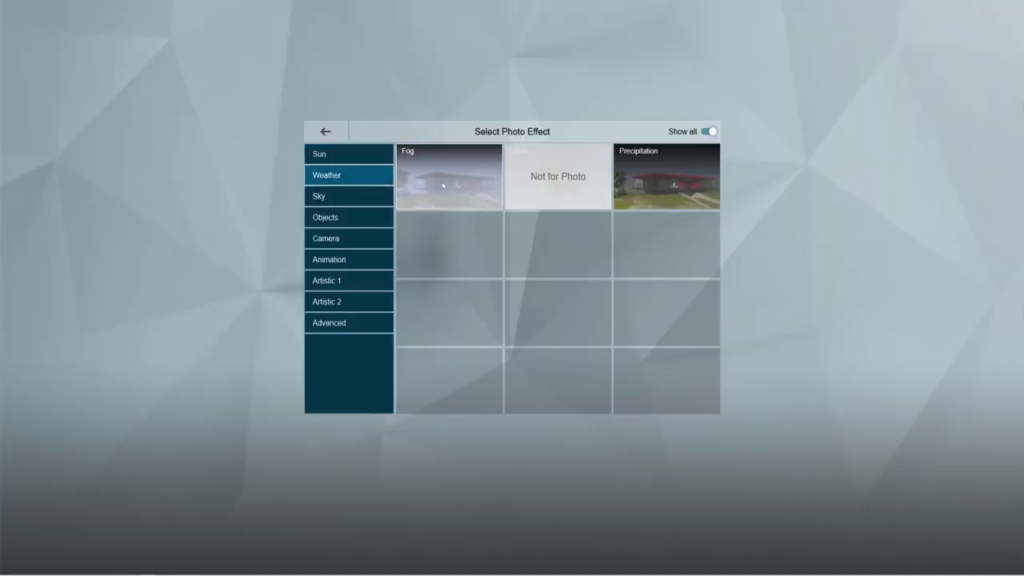
click(664, 174)
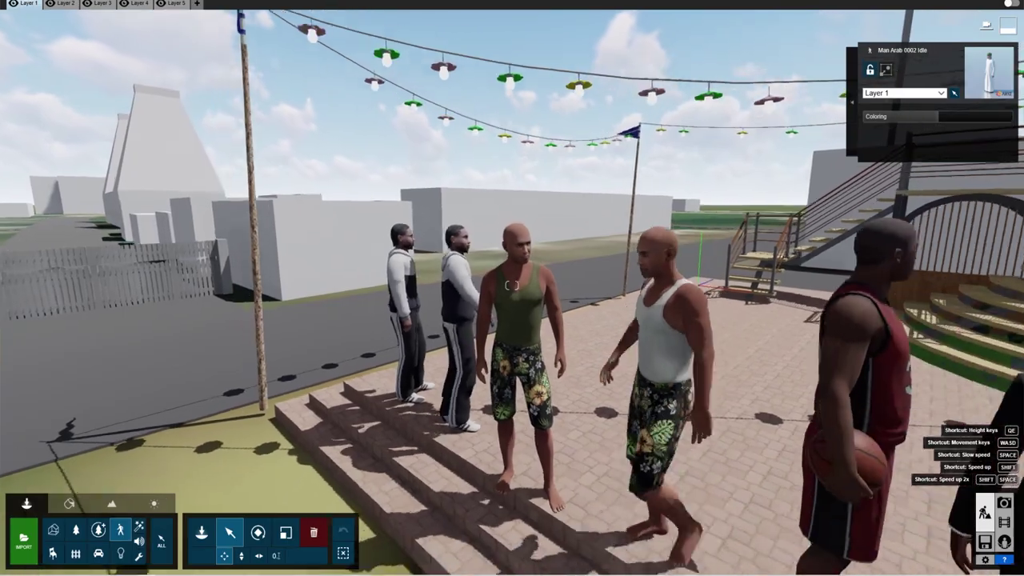
key(s)
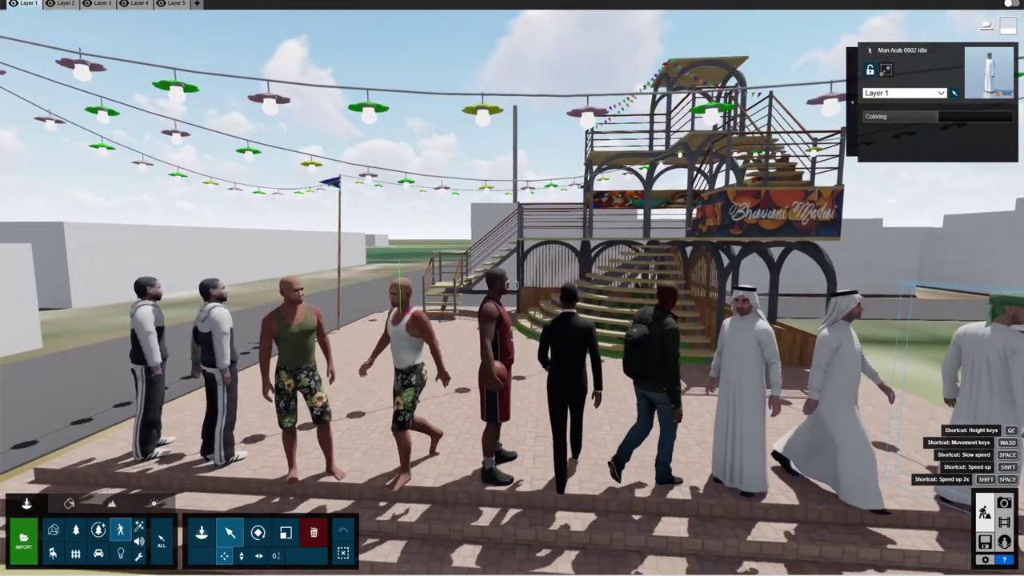
key(s)
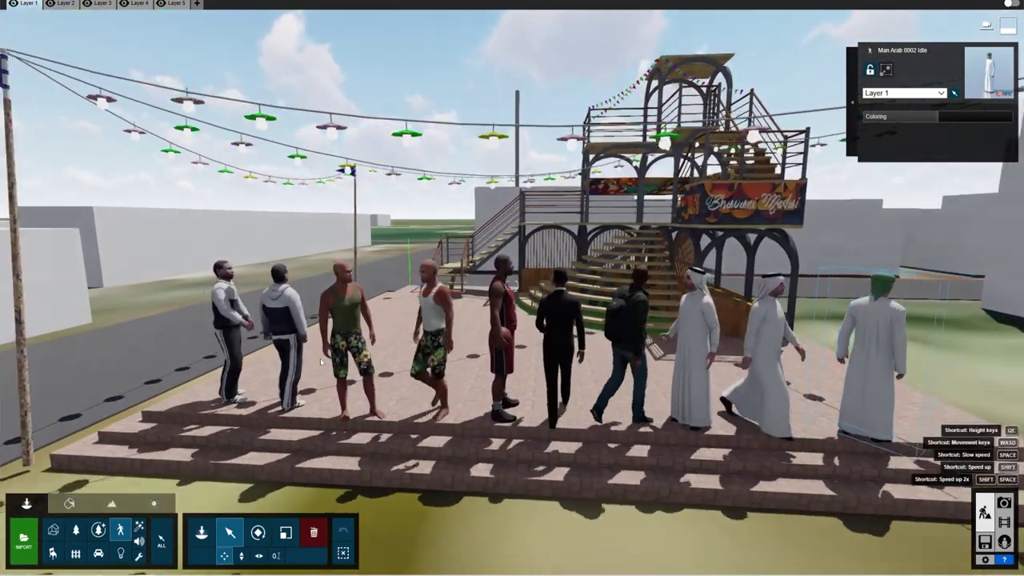
drag(320, 362, 391, 361)
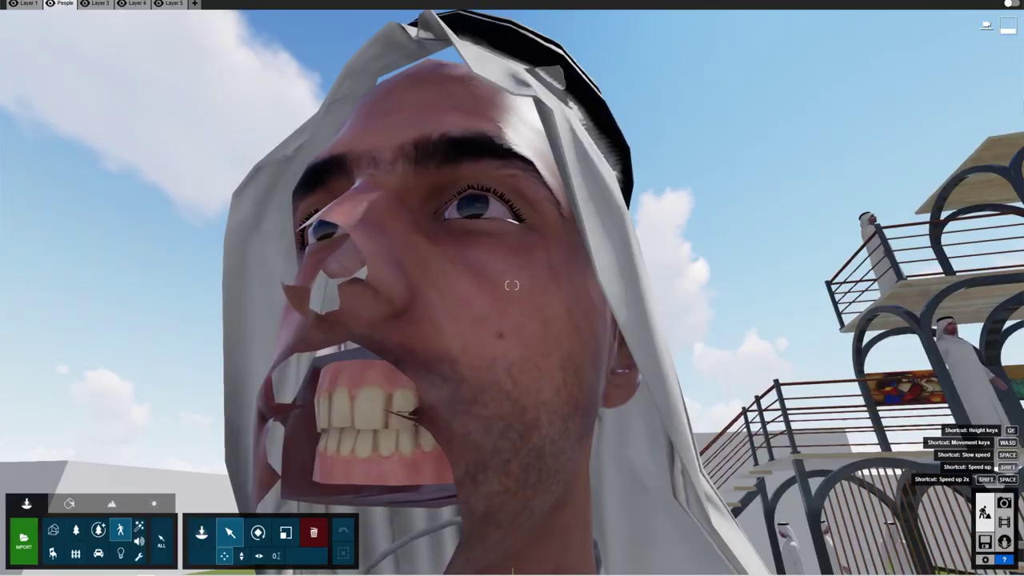
key(s)
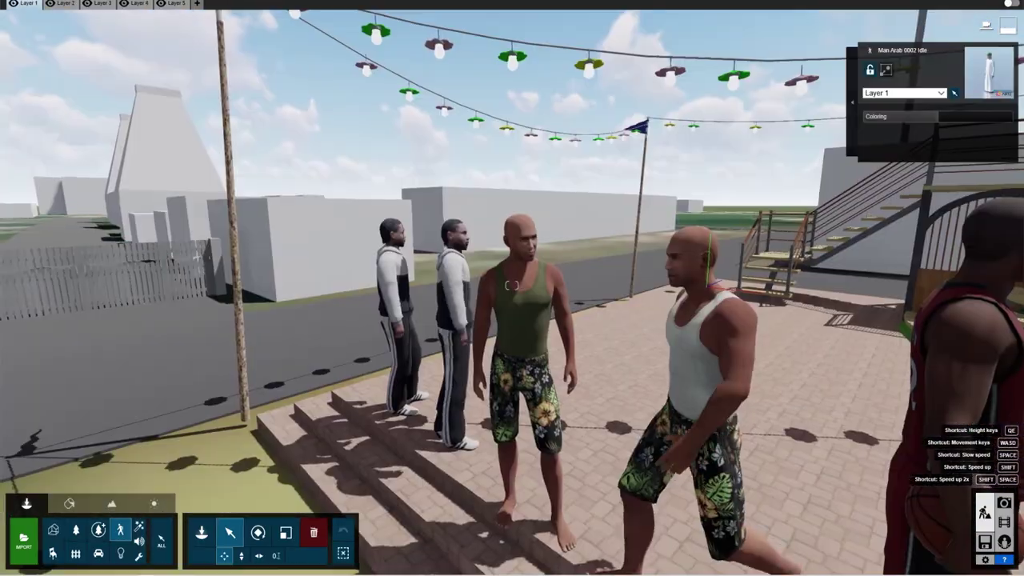
key(s)
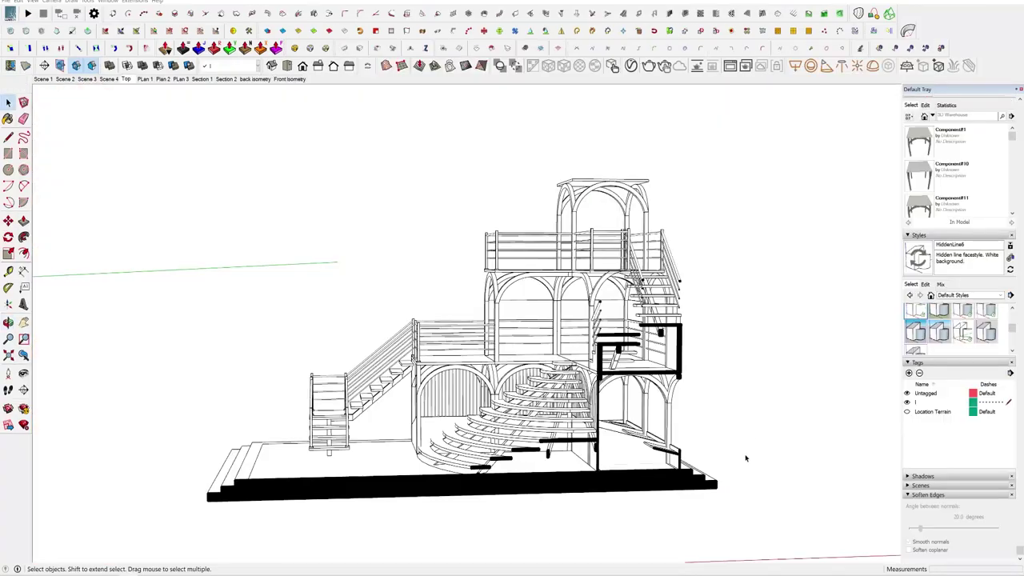
click(54, 1)
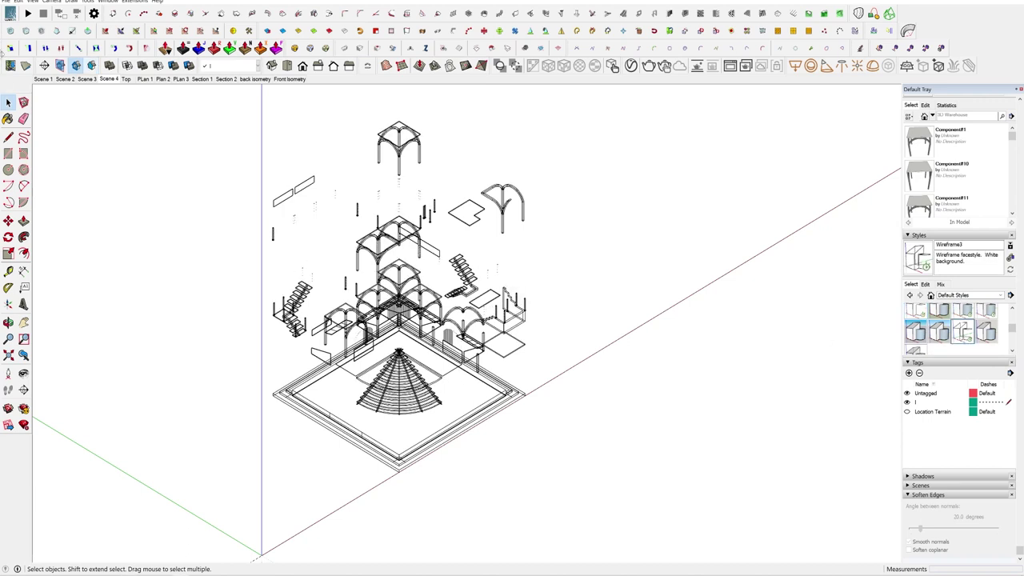
click(32, 2)
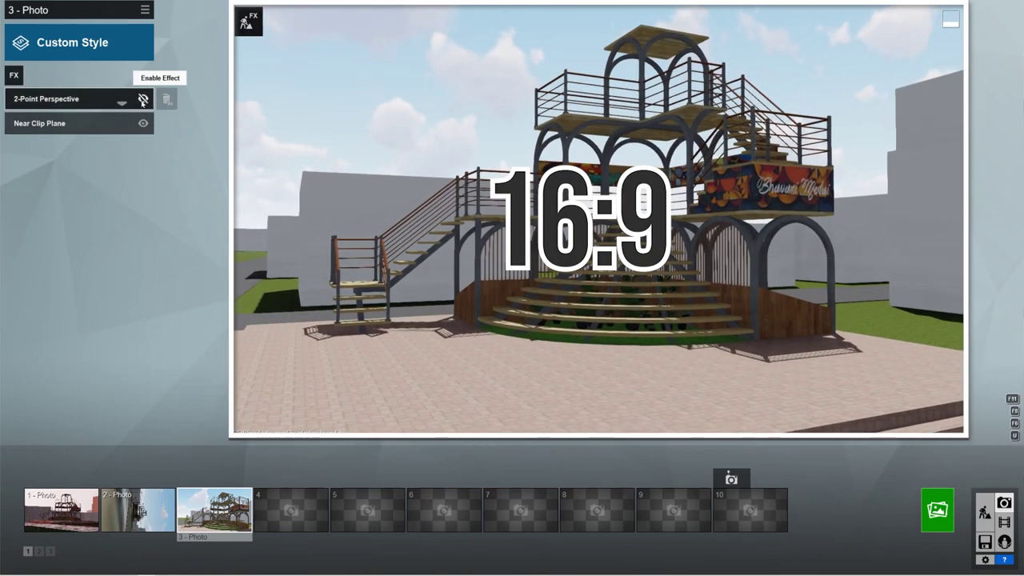
Enable the 2-Point Perspective effect for photo 3
click(104, 103)
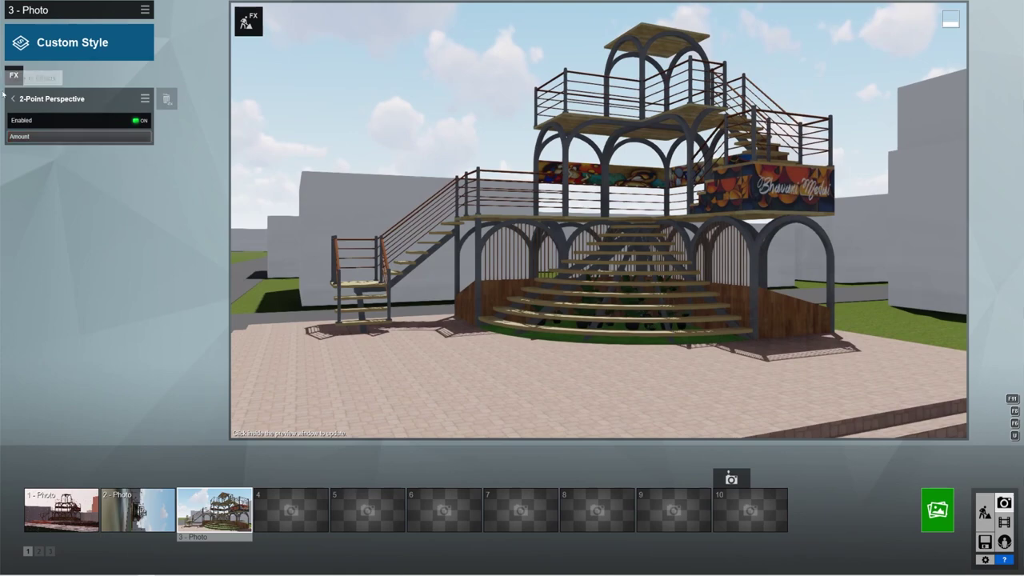
click(6, 97)
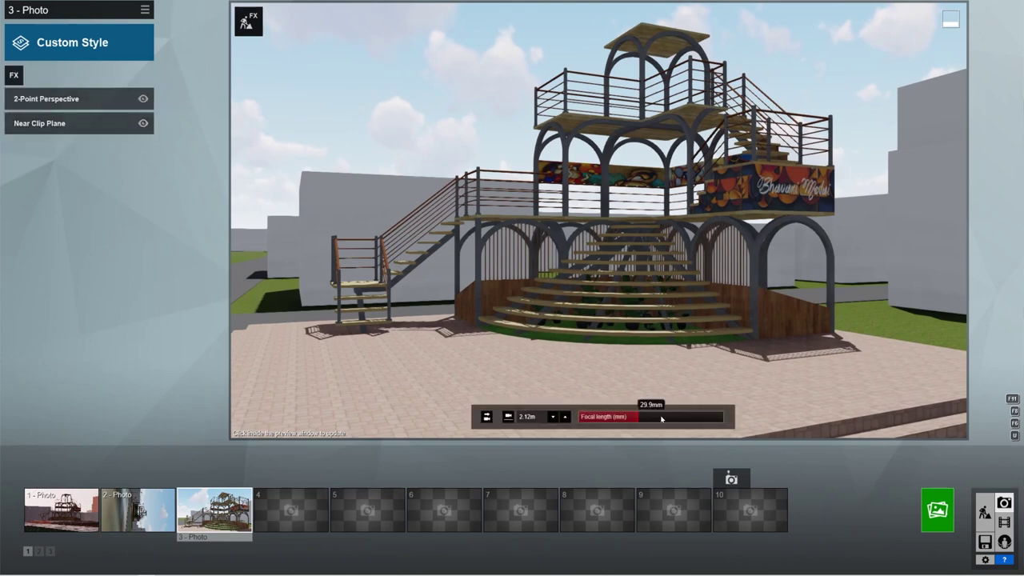
Adjust the focal length and camera framing around the pavilion, and save the view to photo 3
drag(660, 419, 644, 423)
drag(603, 252, 602, 219)
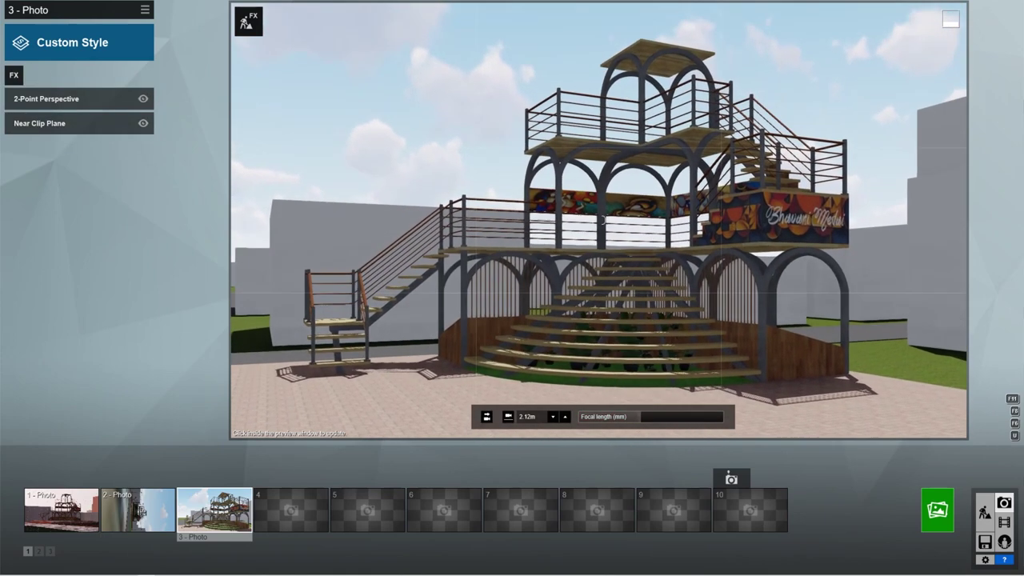
click(191, 483)
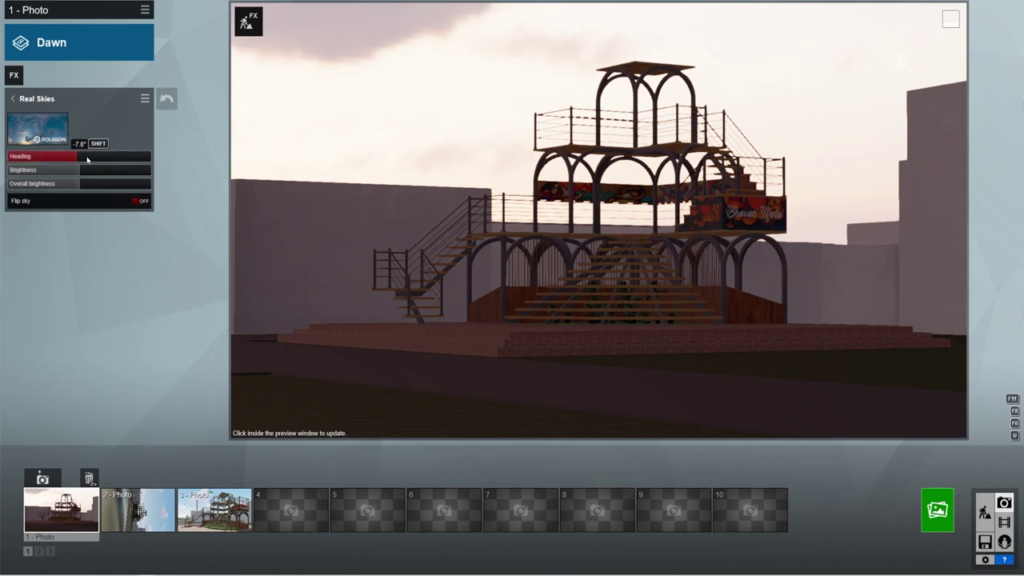
Rotate the sky behind the pavilion in photo 1 by increasing the Real Skies heading
drag(87, 160, 131, 159)
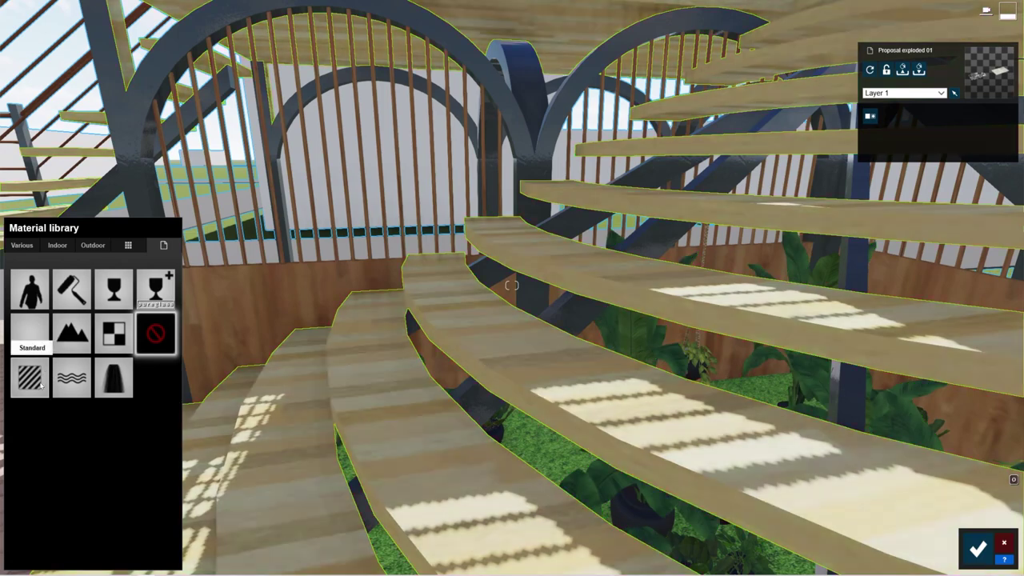
Assign the Standard material to the light wood steps and flip its normal map direction
click(36, 382)
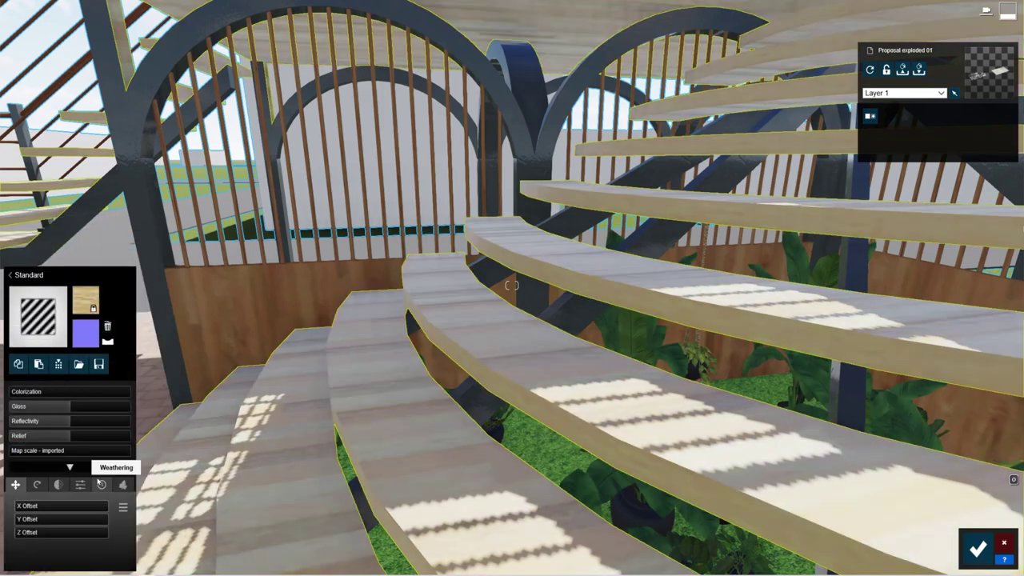
click(108, 342)
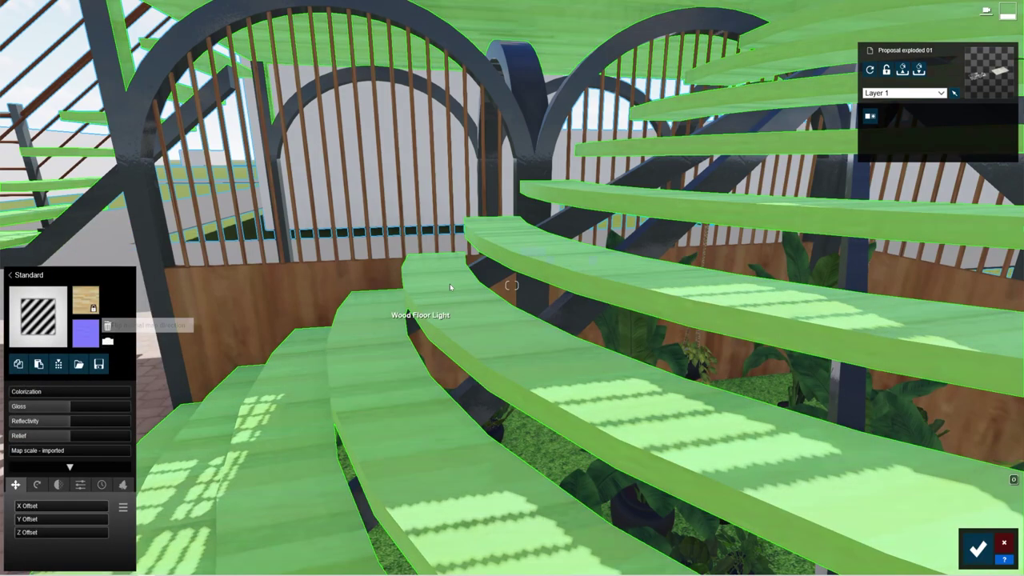
key(w)
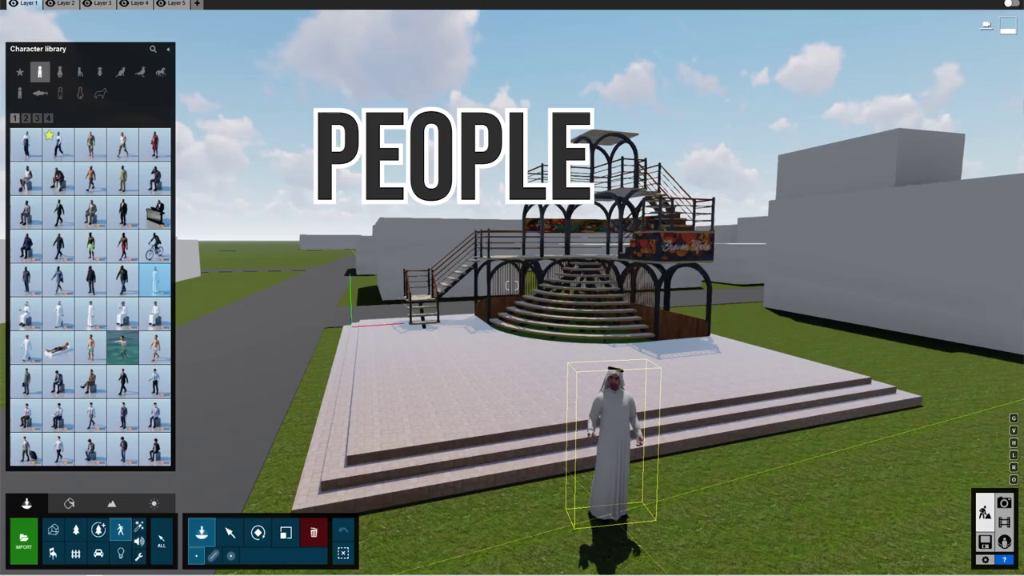
Place an idle Arab man on the paved plaza and a child with balloons on the landing above the Bhavani Medai sign
click(460, 394)
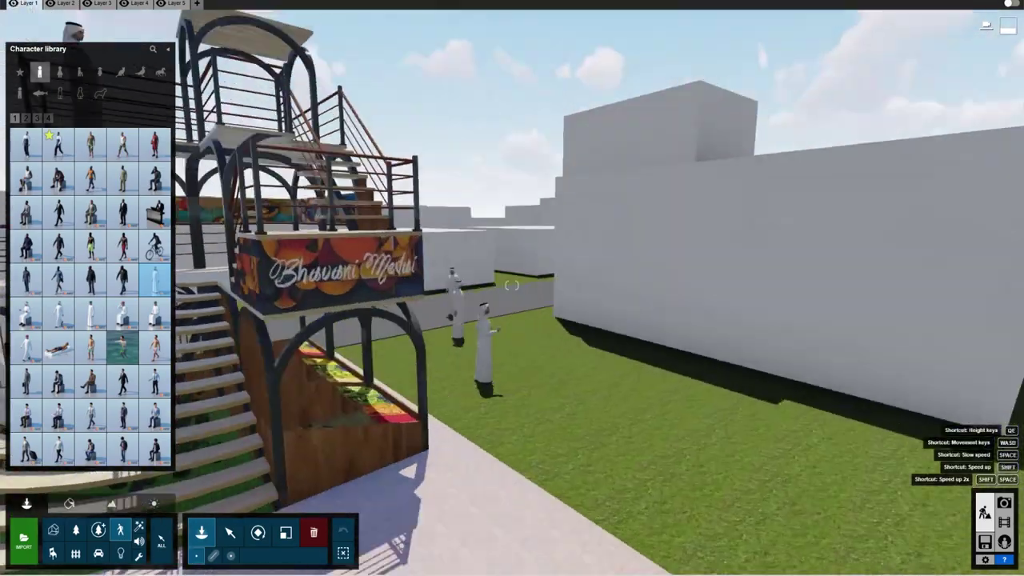
key(w)
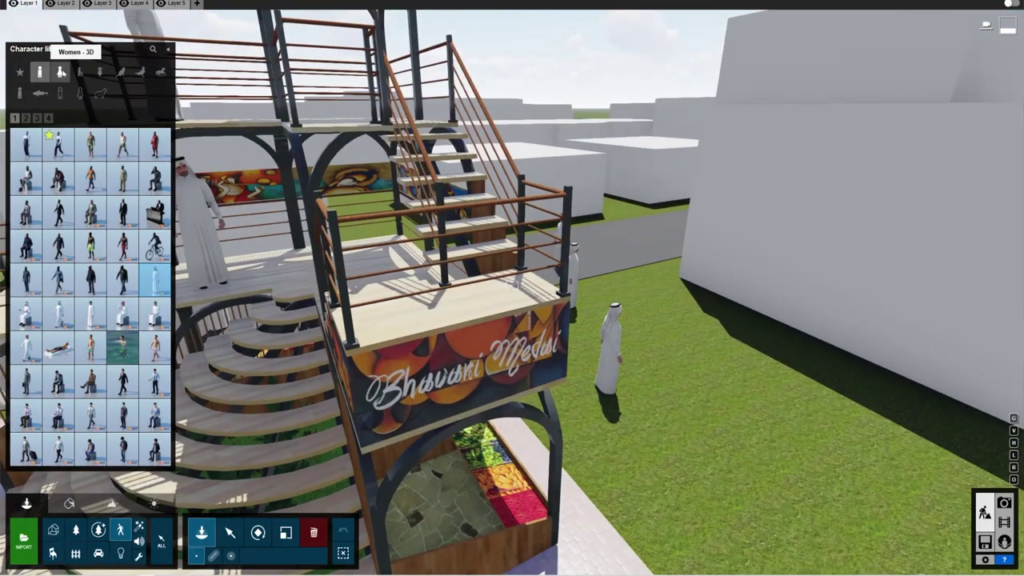
click(100, 73)
click(90, 177)
key(w)
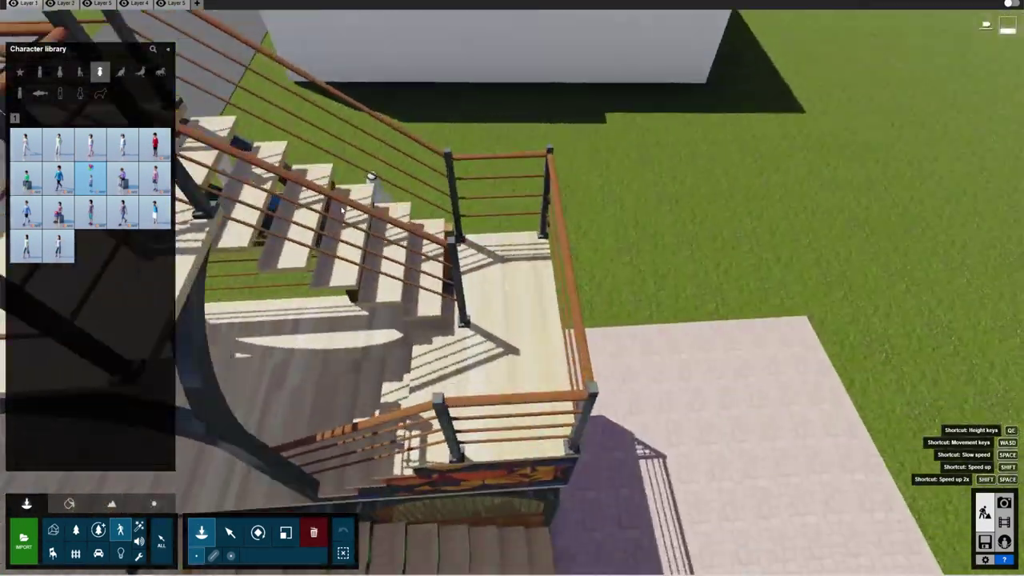
click(499, 339)
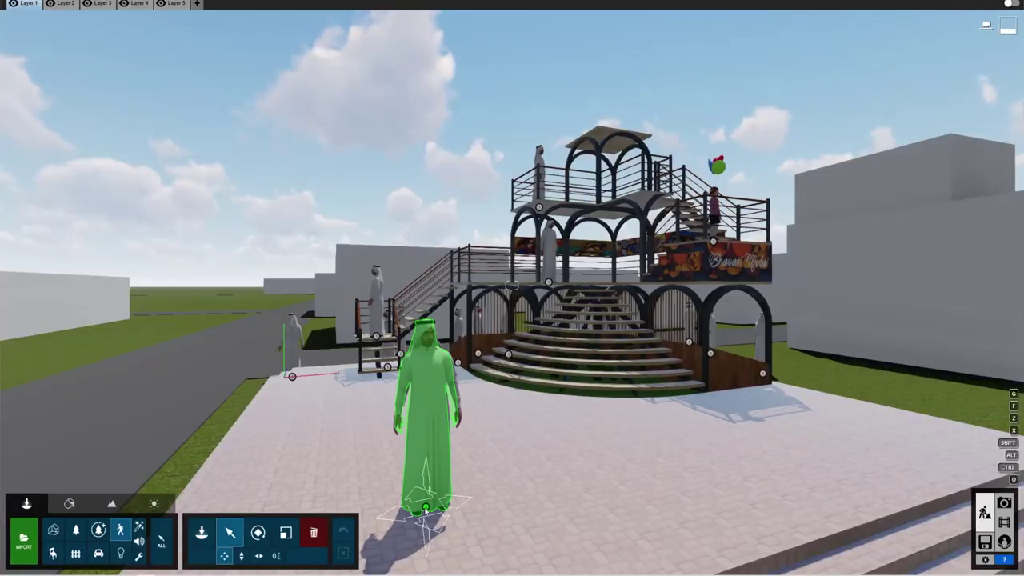
Move all the selected people to Layer 2 and rename that layer People
click(852, 102)
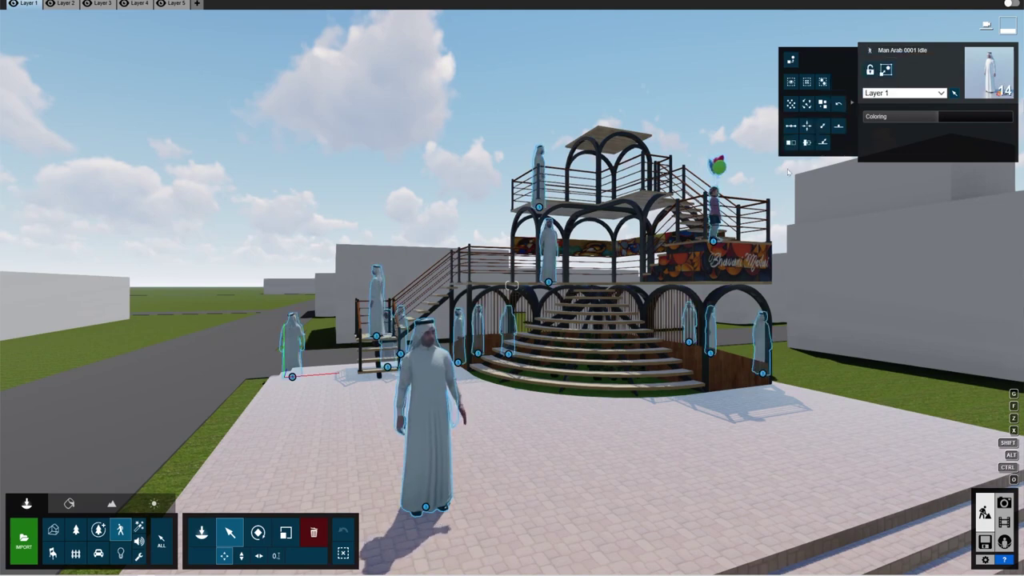
click(891, 92)
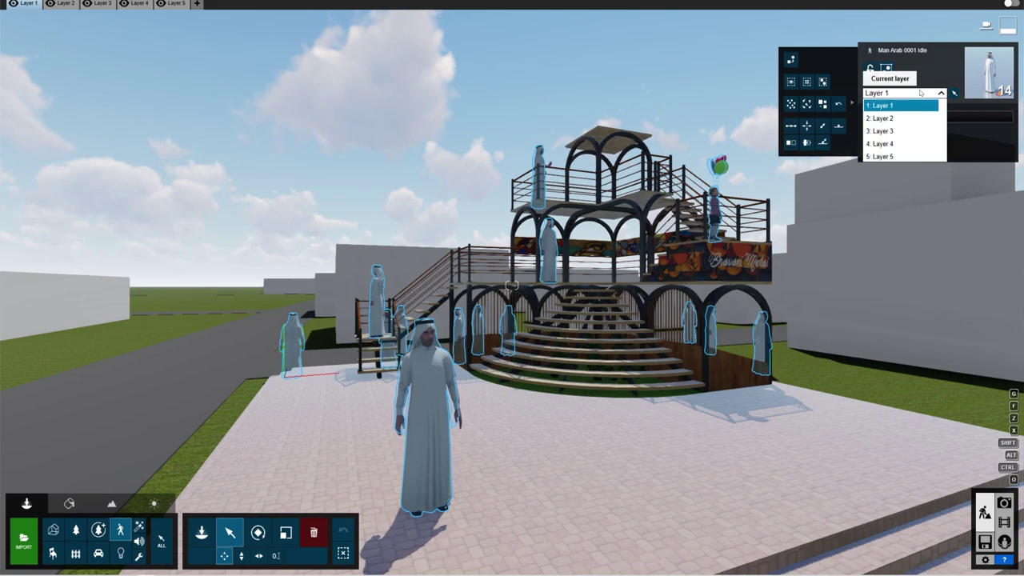
click(883, 119)
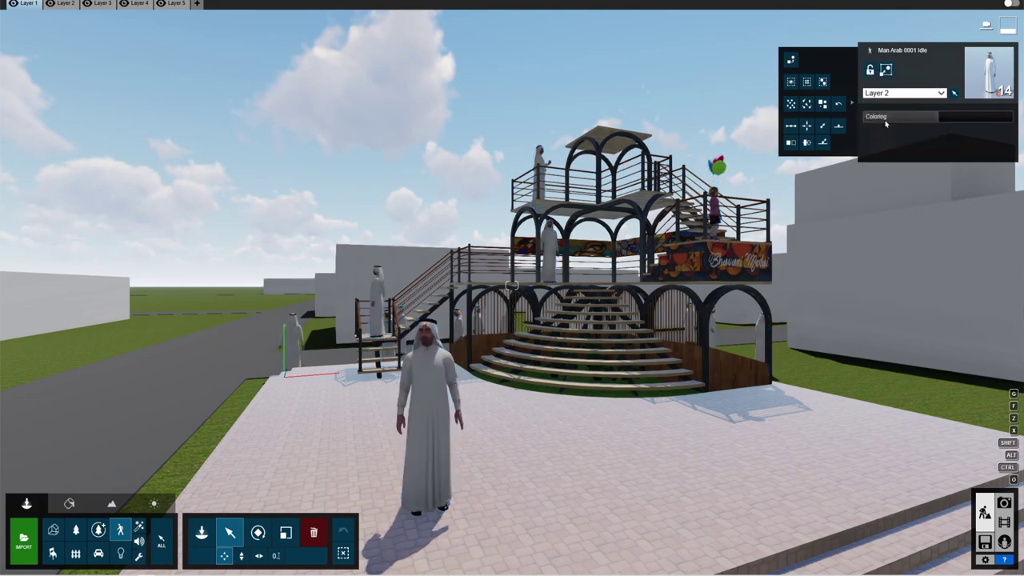
double_click(65, 4)
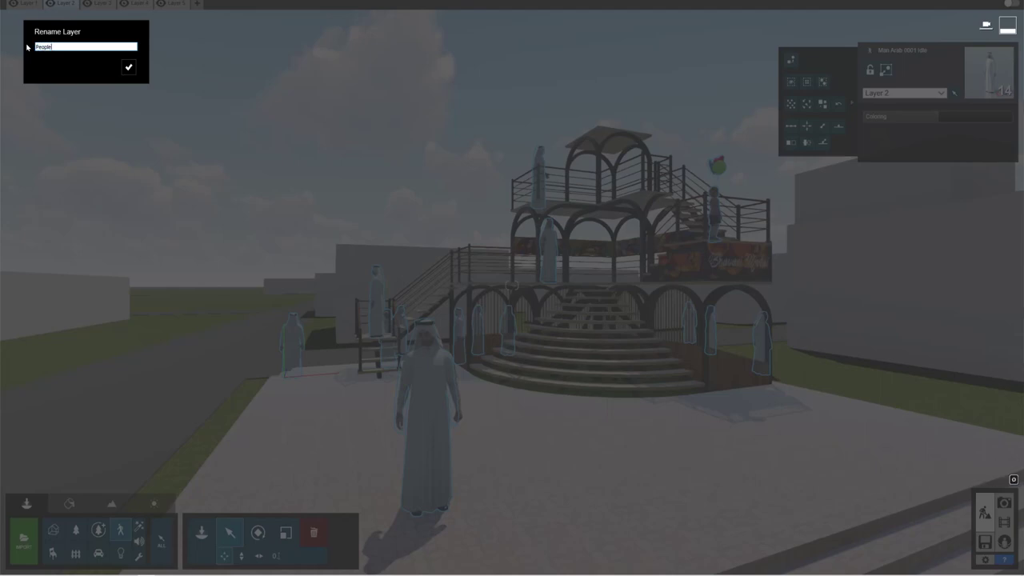
click(129, 68)
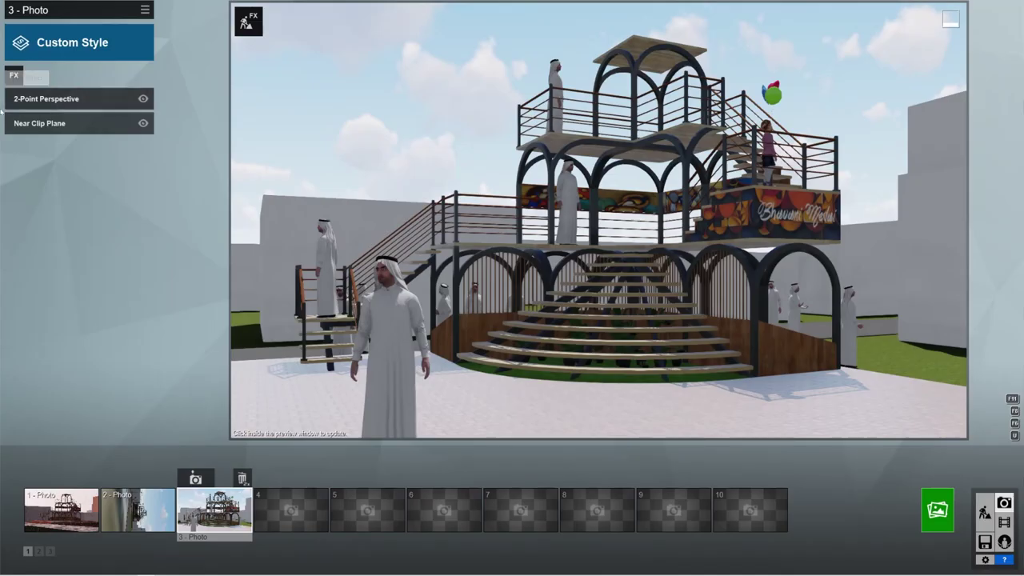
Apply the Realistic style to photo 3 and set its Real Skies to a cloudy sunset with a heading of -136.8°
click(44, 48)
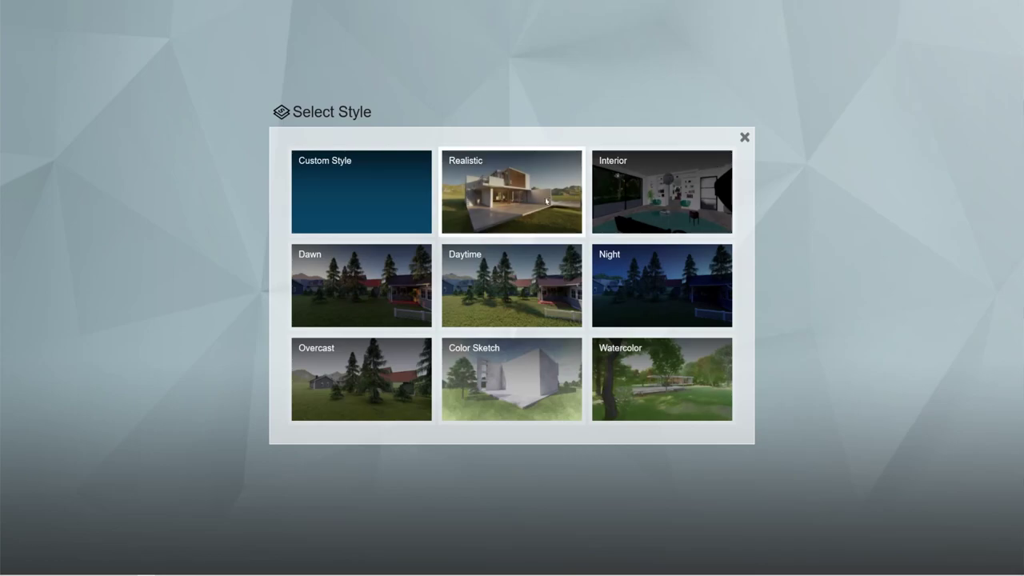
click(512, 192)
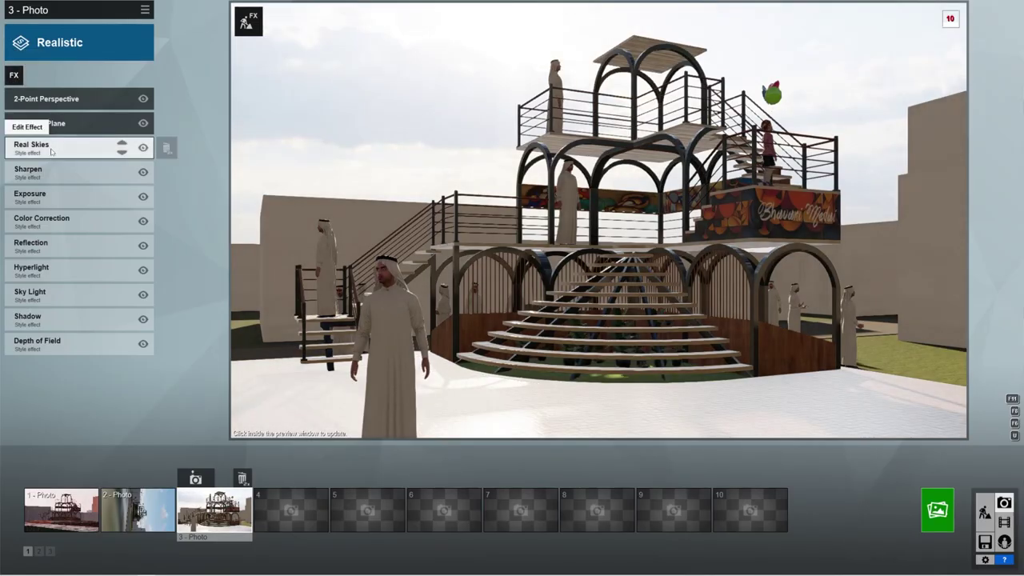
click(52, 151)
click(44, 132)
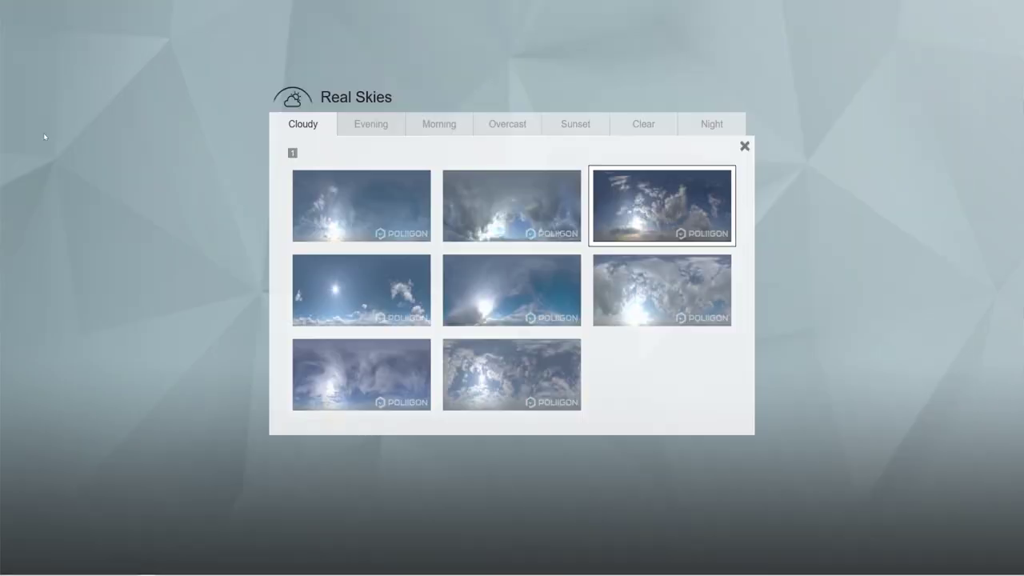
click(575, 124)
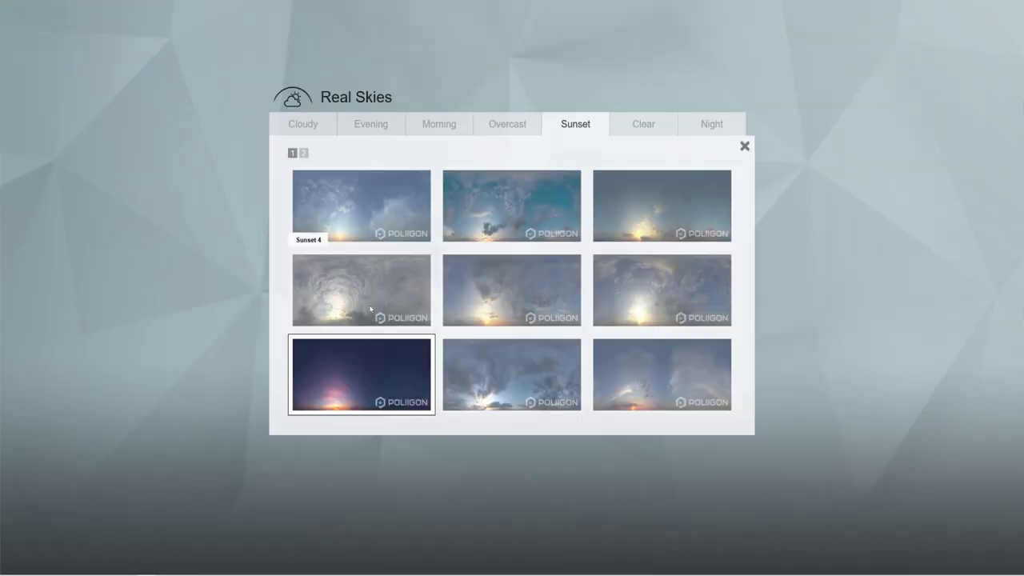
click(500, 380)
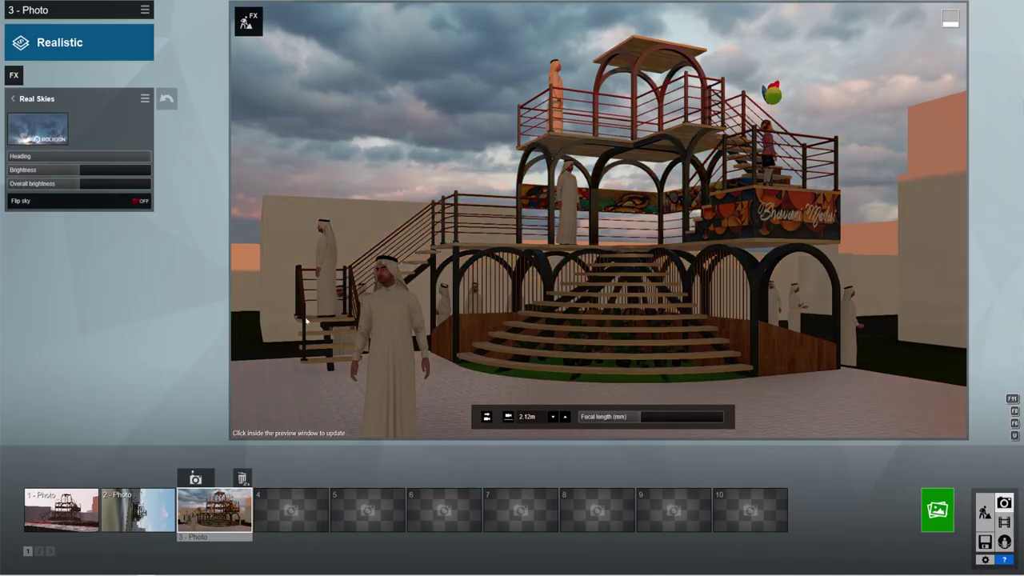
drag(76, 156, 25, 161)
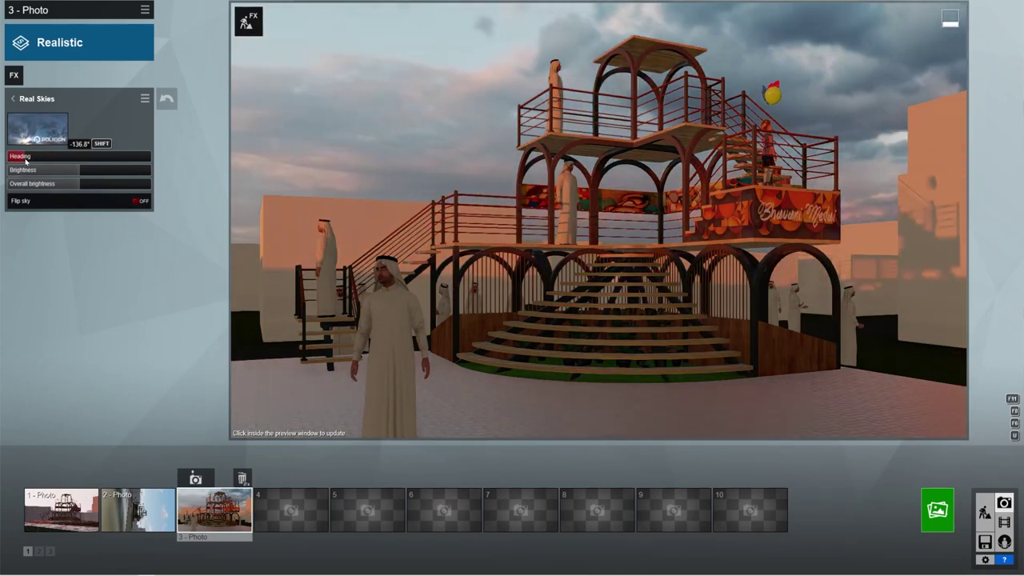
Add a Precipitation effect to photo 3 with phase 0.4, particle quantity 0.0 and particle size 0.0
click(14, 76)
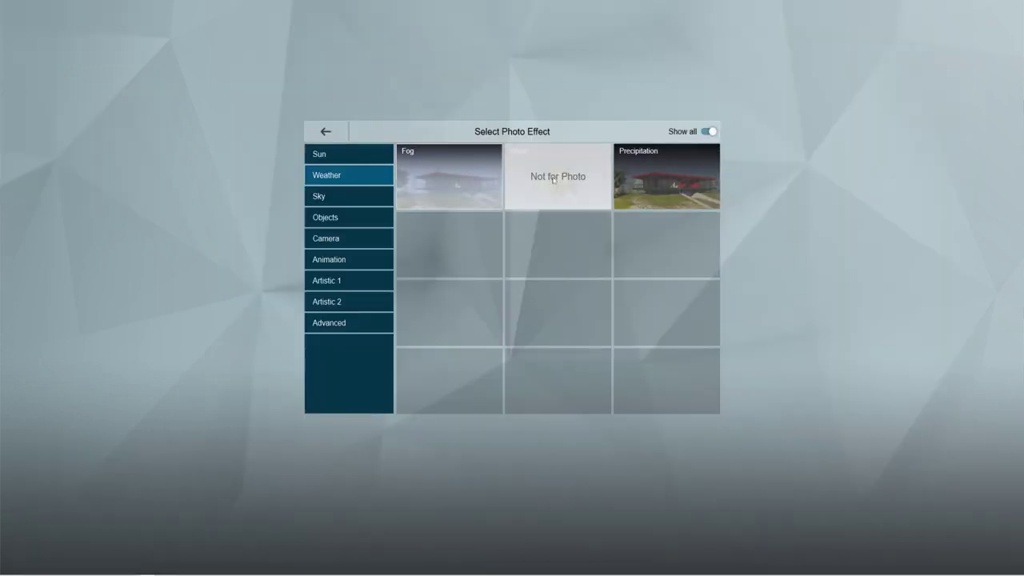
click(642, 178)
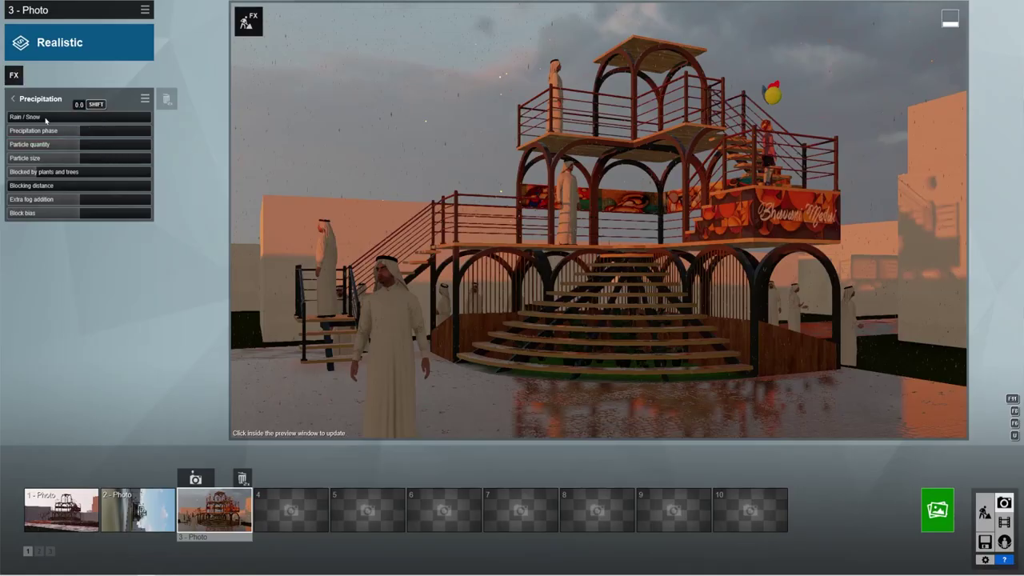
click(72, 132)
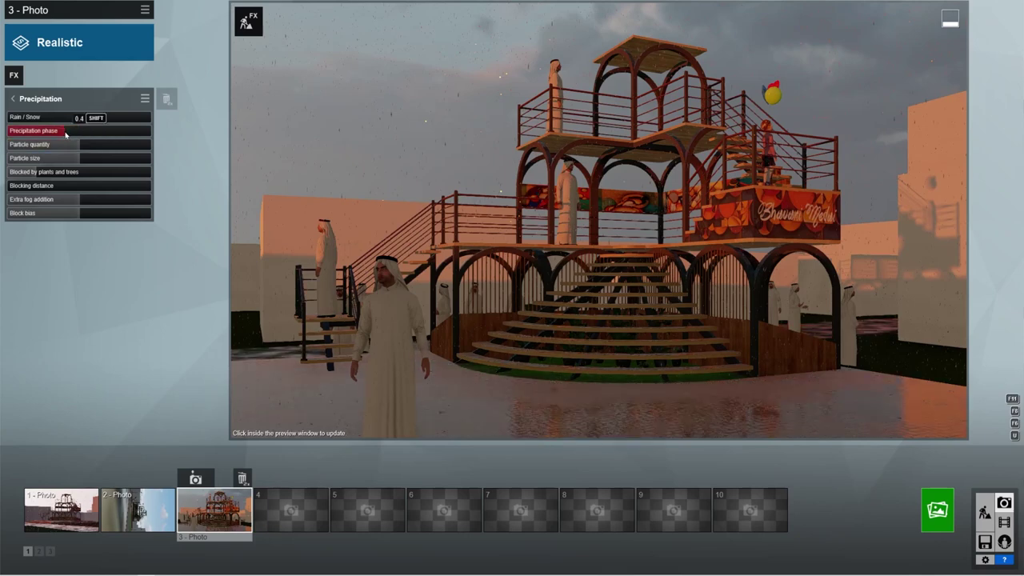
drag(69, 148, 11, 150)
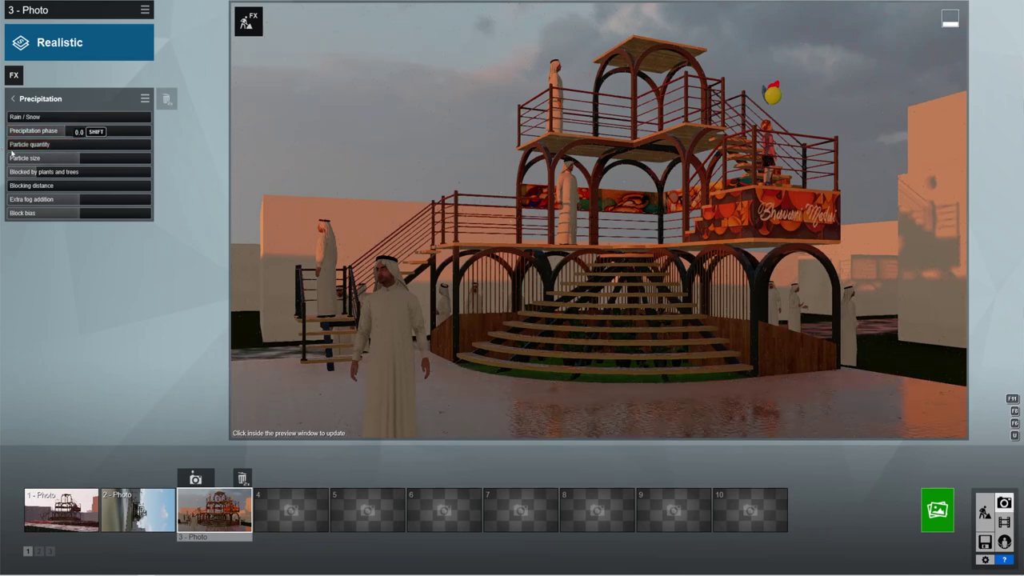
drag(80, 158, 6, 158)
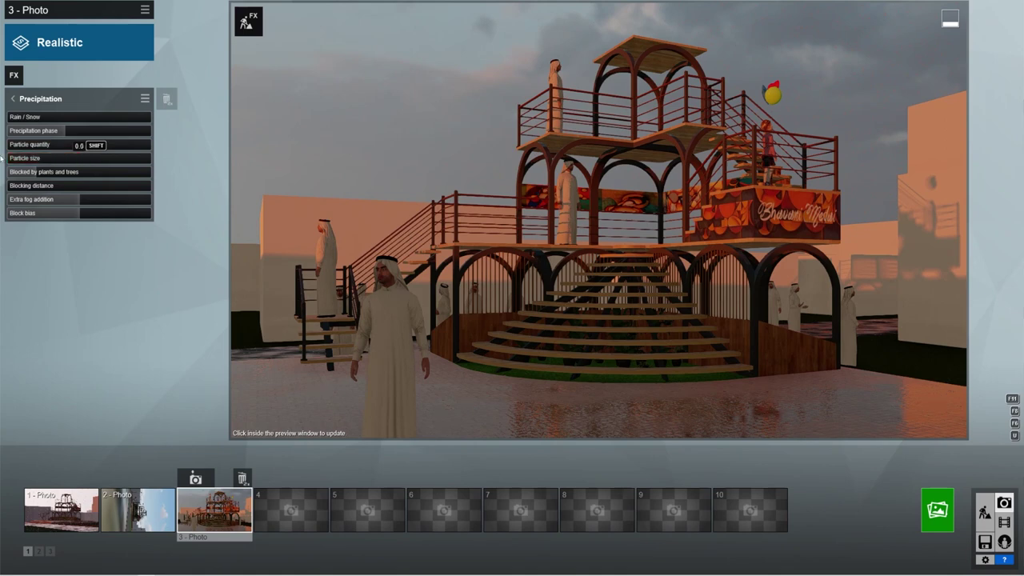
Lower the camera to about 1.51 m, reframe the pavilion with the foreground man, and store the view in photo 3
key(e)
drag(727, 189, 726, 143)
drag(598, 219, 616, 238)
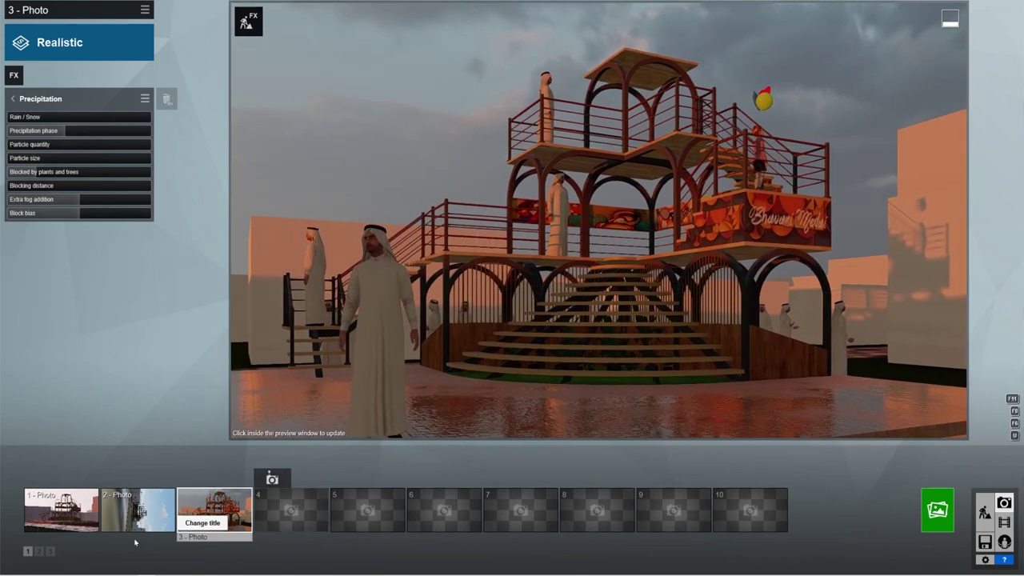
click(200, 480)
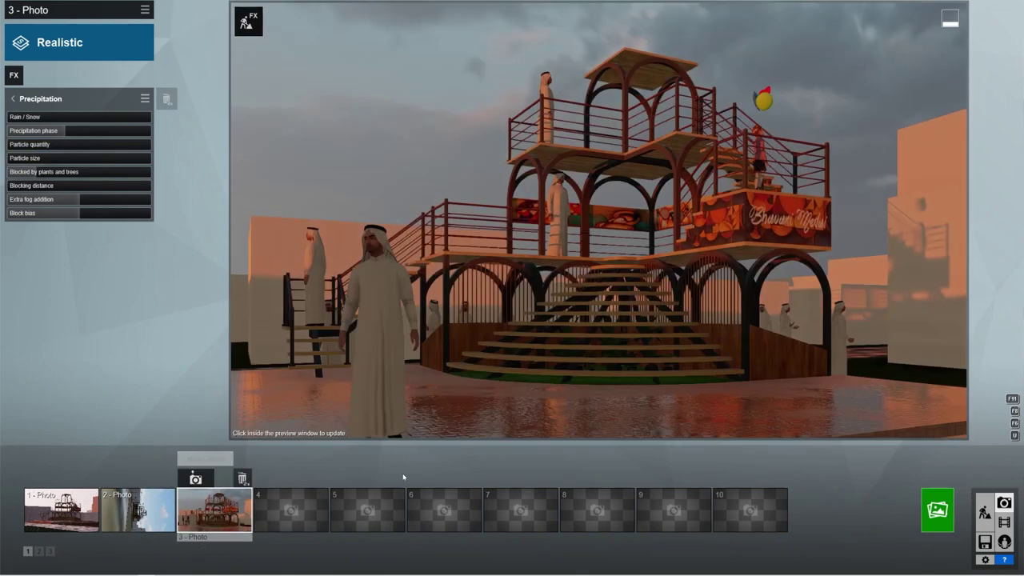
Add the Layer Visibility effect to photo 3 and hide layer 2, People
click(13, 99)
click(13, 75)
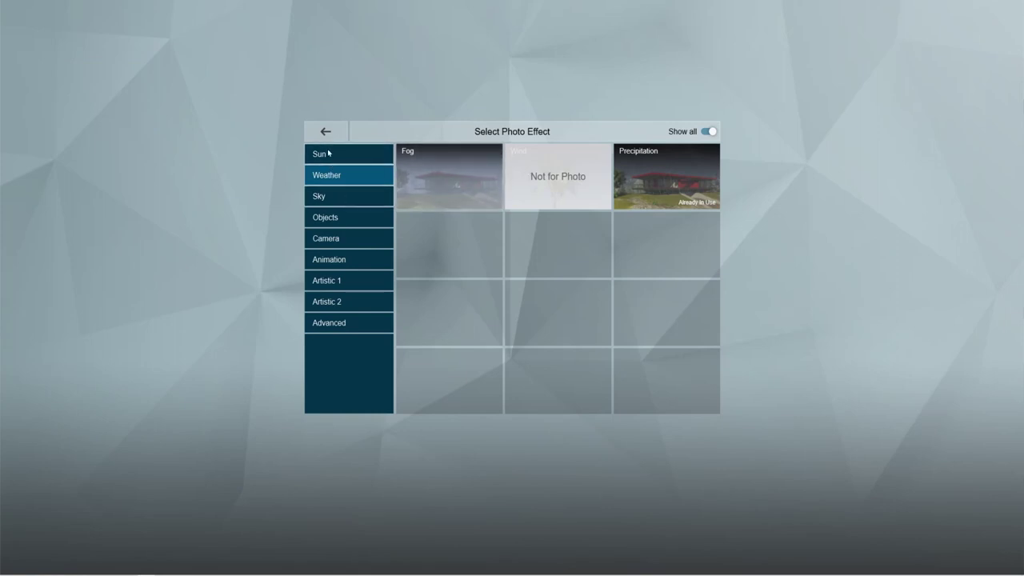
click(381, 217)
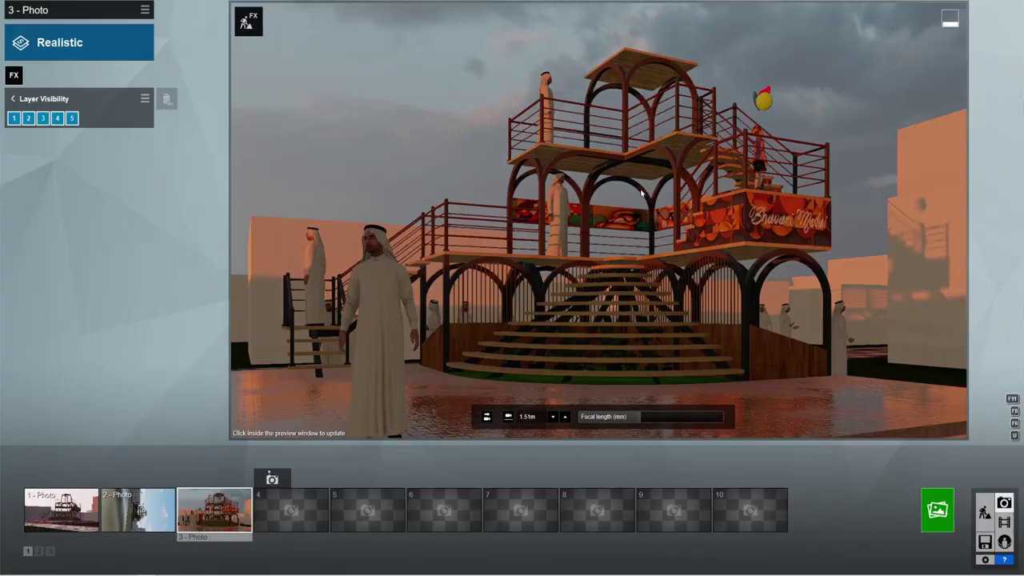
click(640, 189)
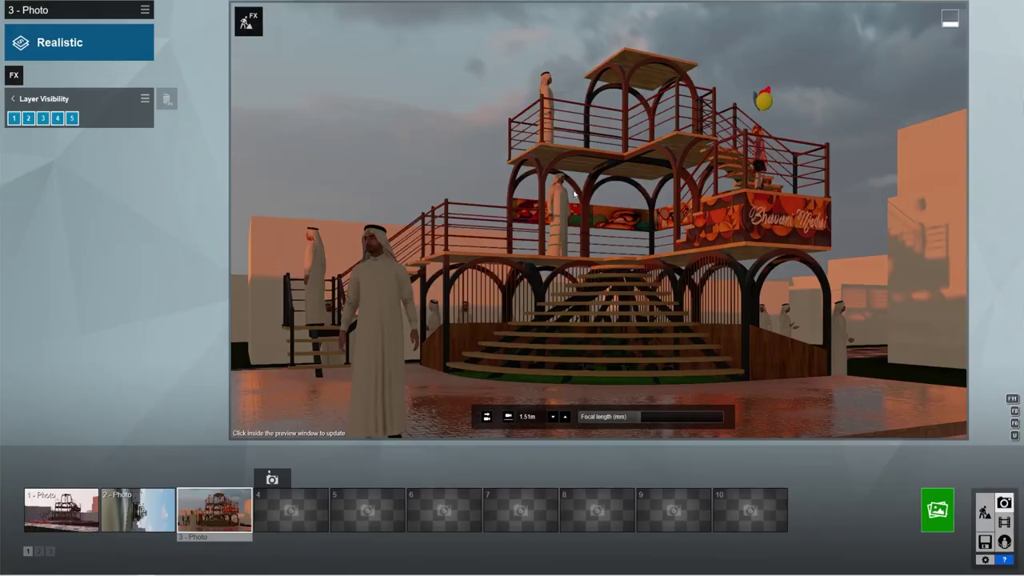
click(28, 119)
click(28, 118)
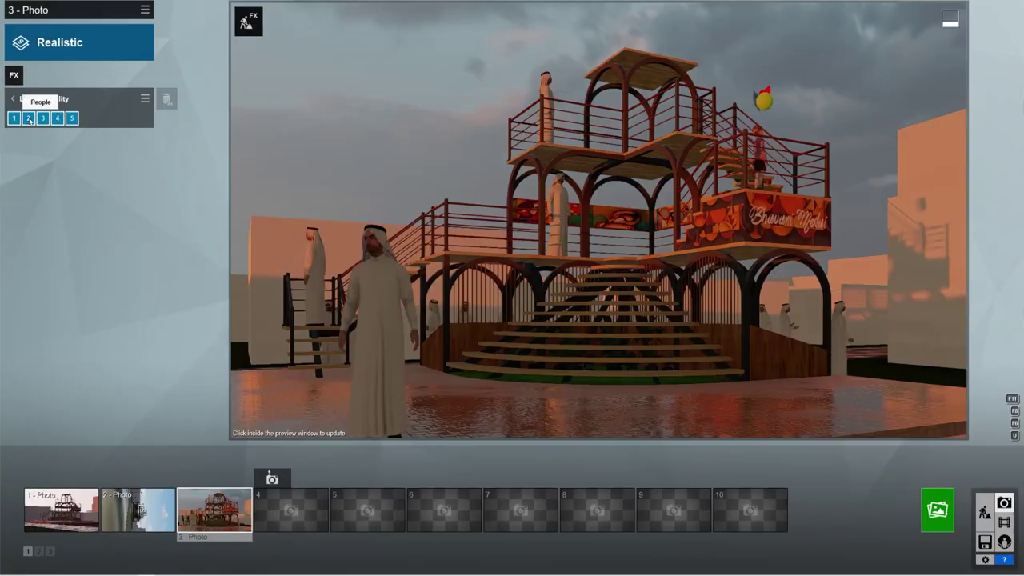
click(28, 118)
click(28, 118)
click(28, 118)
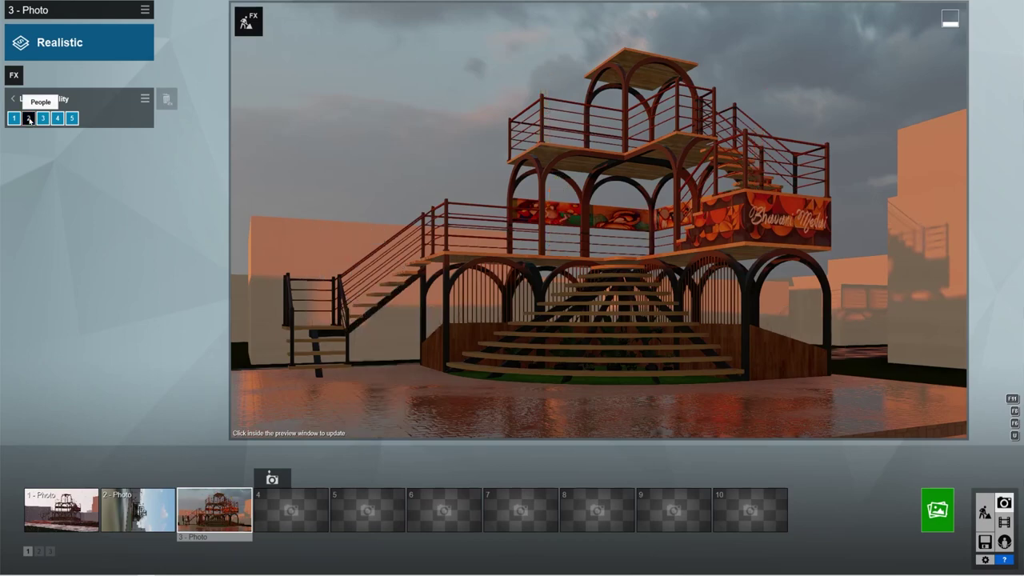
Store the current camera view as photo 4 and copy the effects of photo 3
click(272, 478)
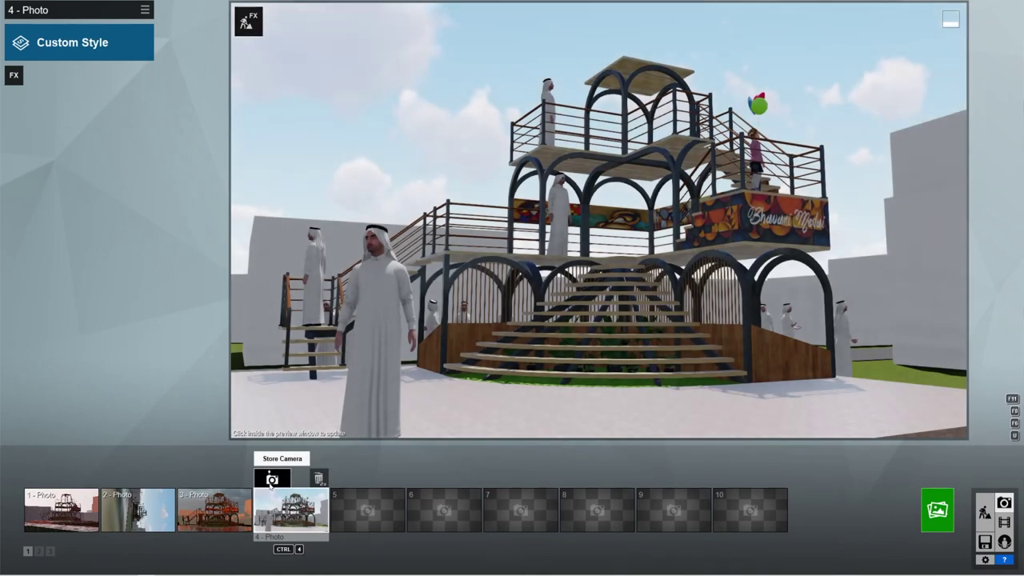
click(214, 509)
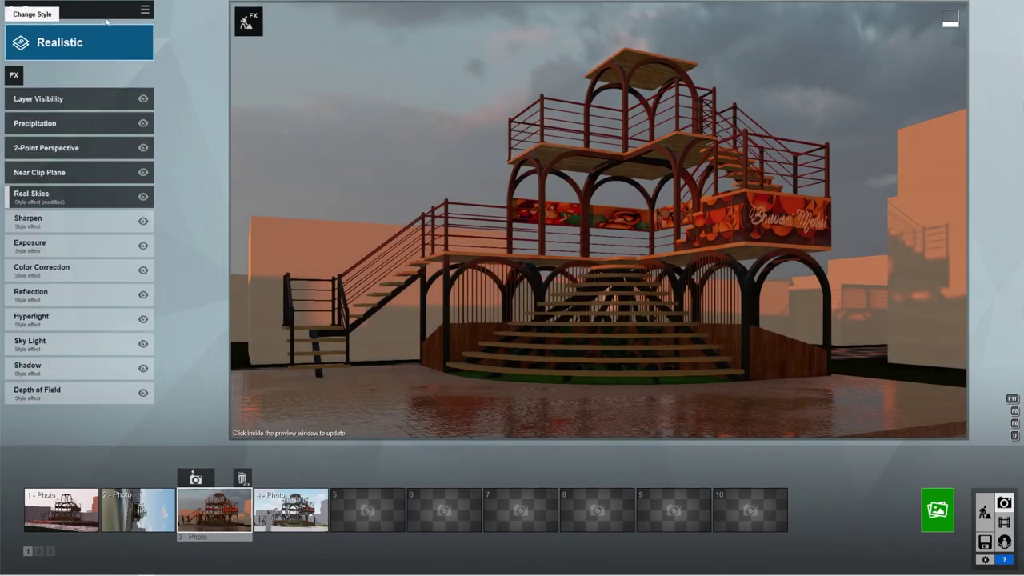
click(145, 10)
mouse_move(128, 26)
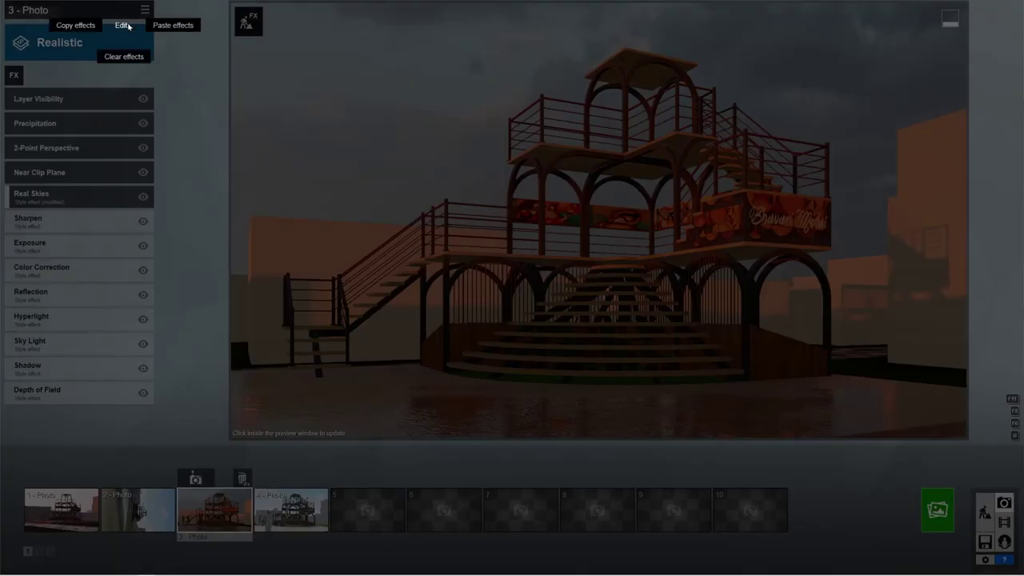
click(90, 26)
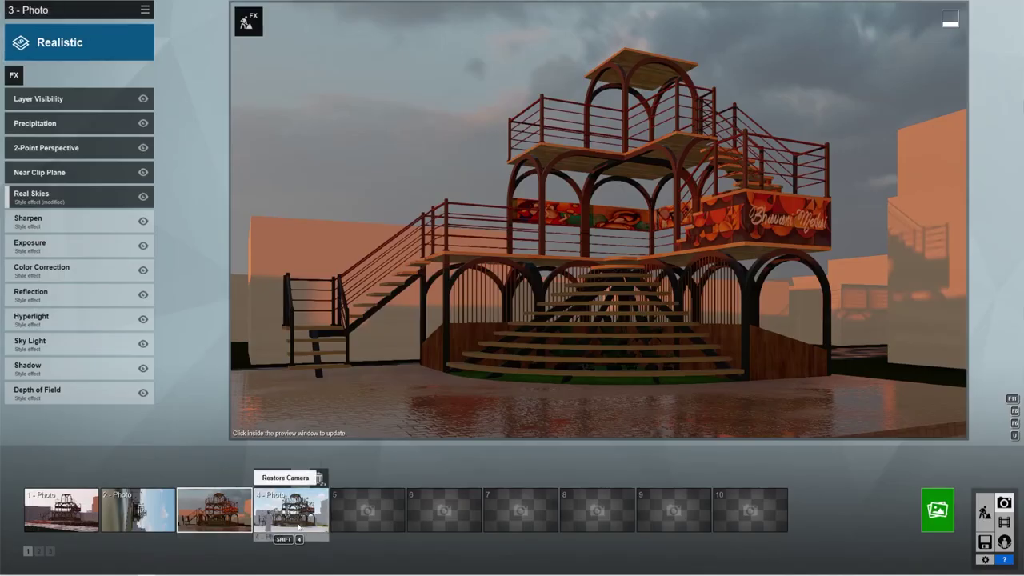
Paste the copied effects onto photo 4 and make its People layer visible
click(292, 511)
click(145, 10)
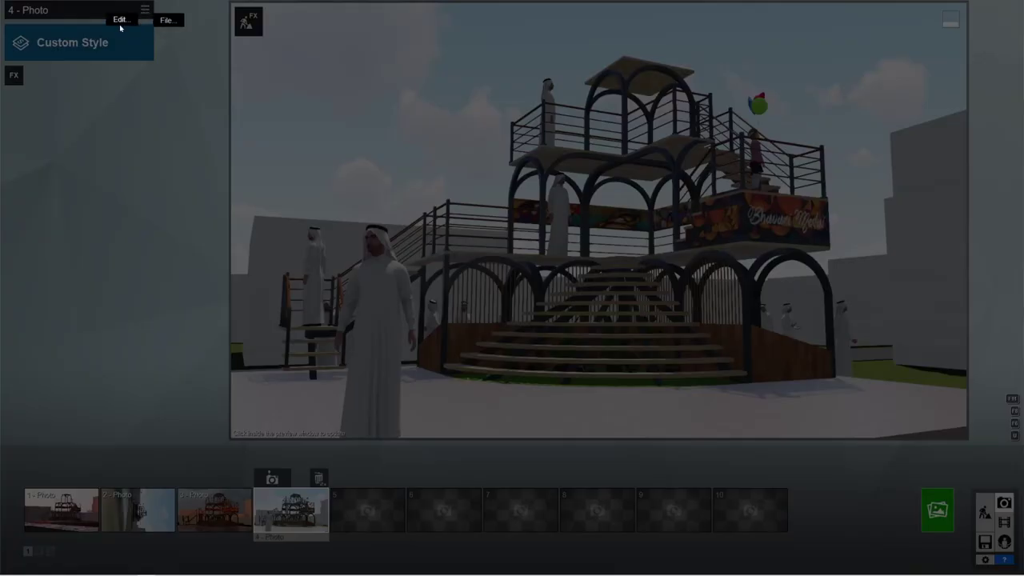
mouse_move(120, 24)
click(156, 21)
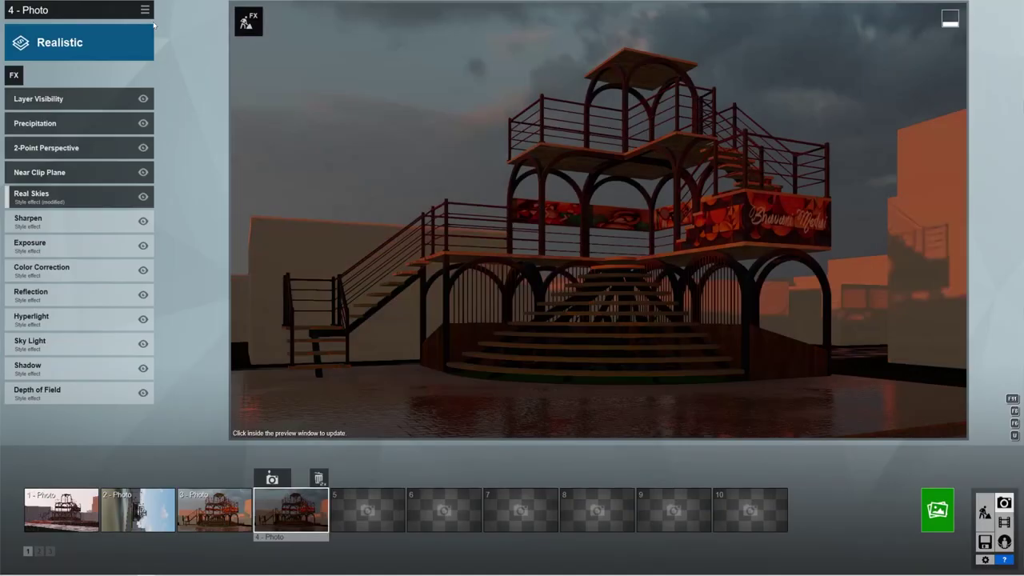
click(24, 97)
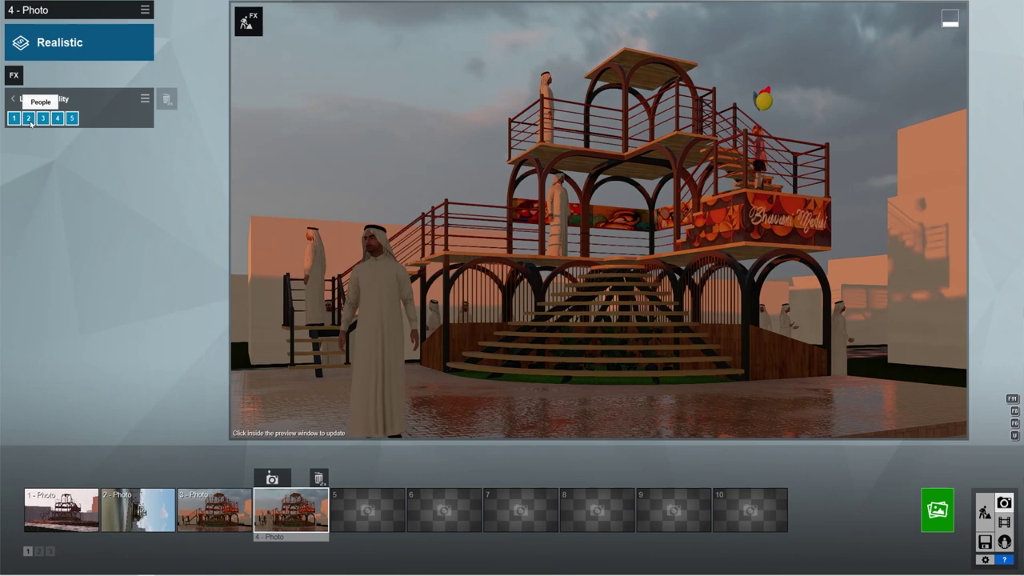
Render photos 3 and 4 as a photo set at Desktop 1920x1080 with sky alpha and material ID maps
click(936, 509)
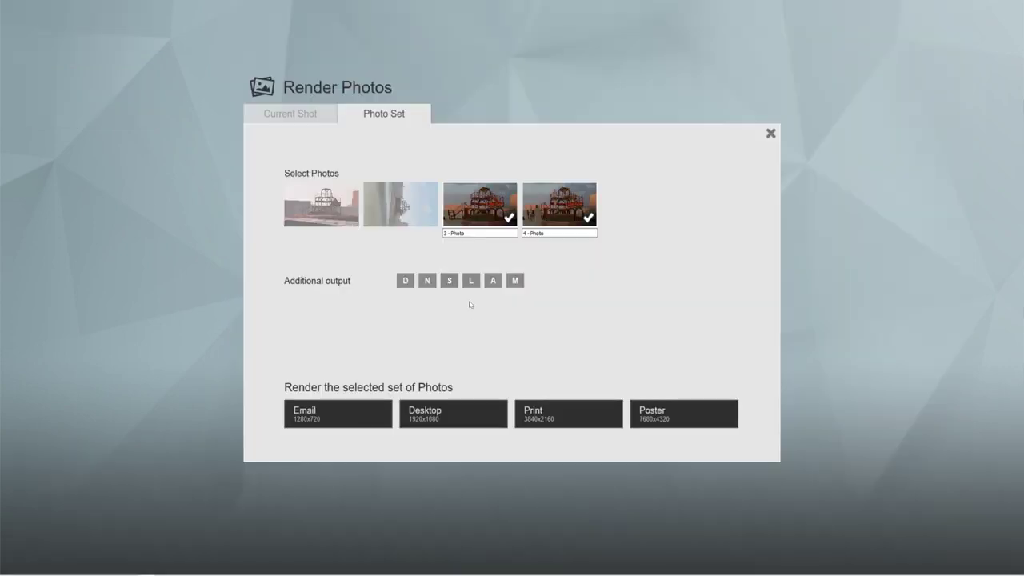
click(491, 282)
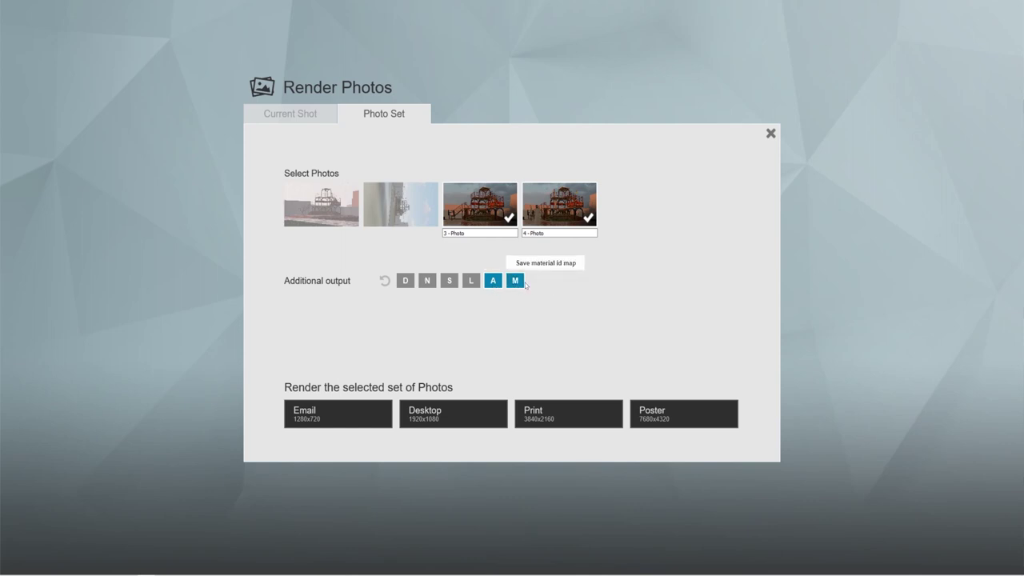
click(456, 411)
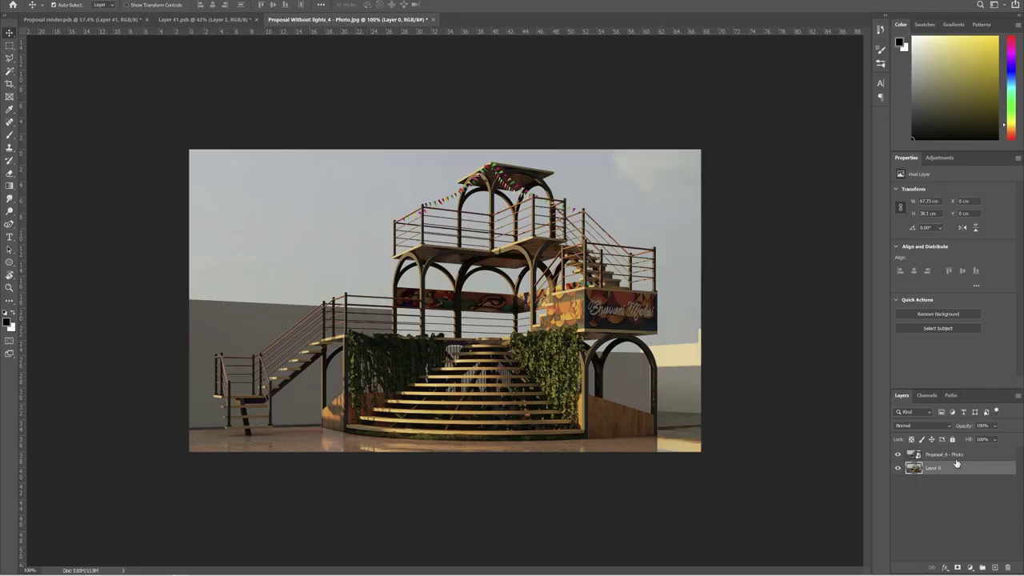
Switch to Photoshop and reduce the opacity of the Proposal_6 - Photo layer above Layer 0
click(955, 456)
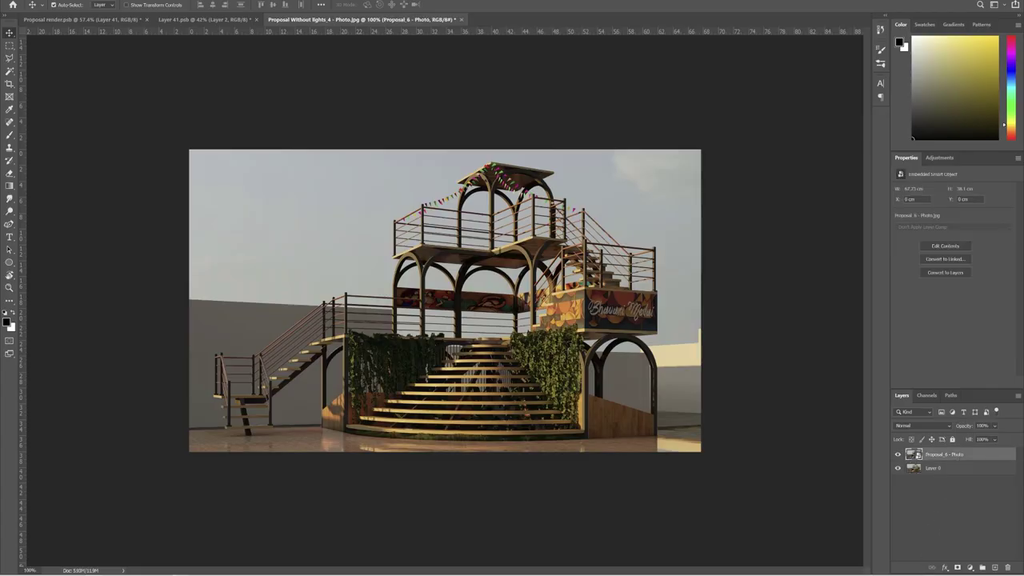
drag(1010, 438, 989, 439)
ctrl+click(984, 460)
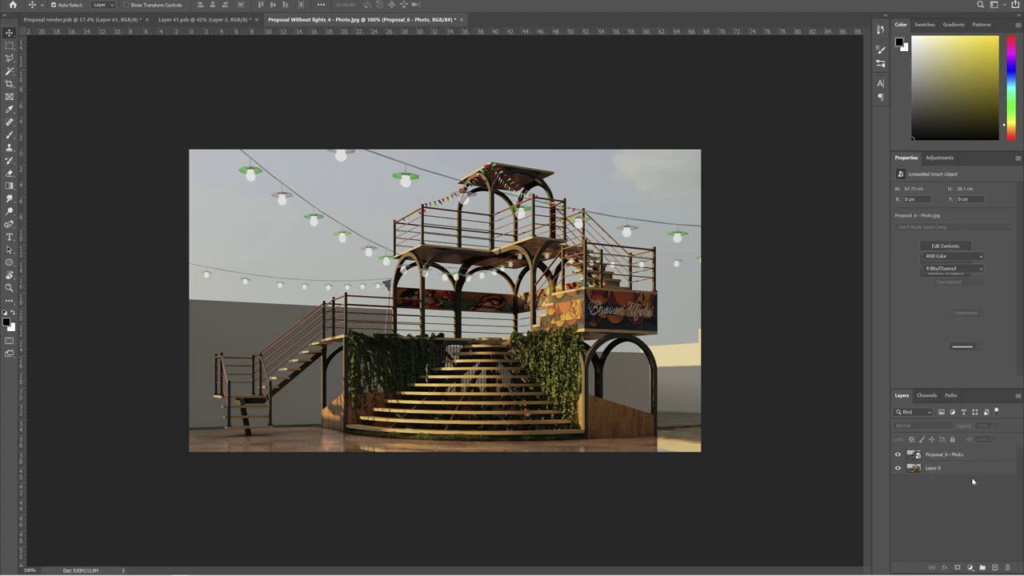
click(961, 454)
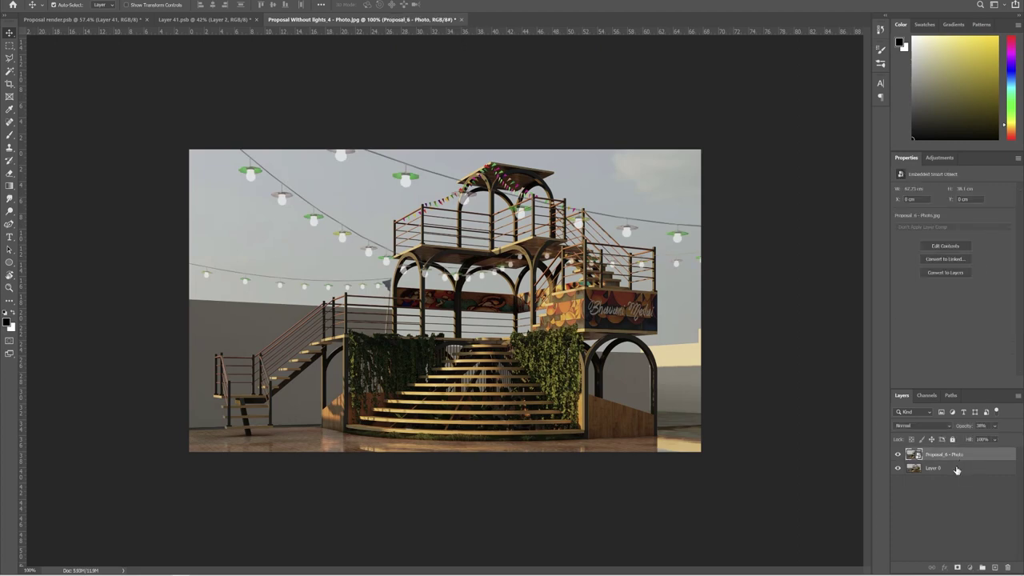
Convert the Proposal_6 - Photo layer and Layer 0 together into a single smart object
ctrl+click(957, 468)
right_click(957, 470)
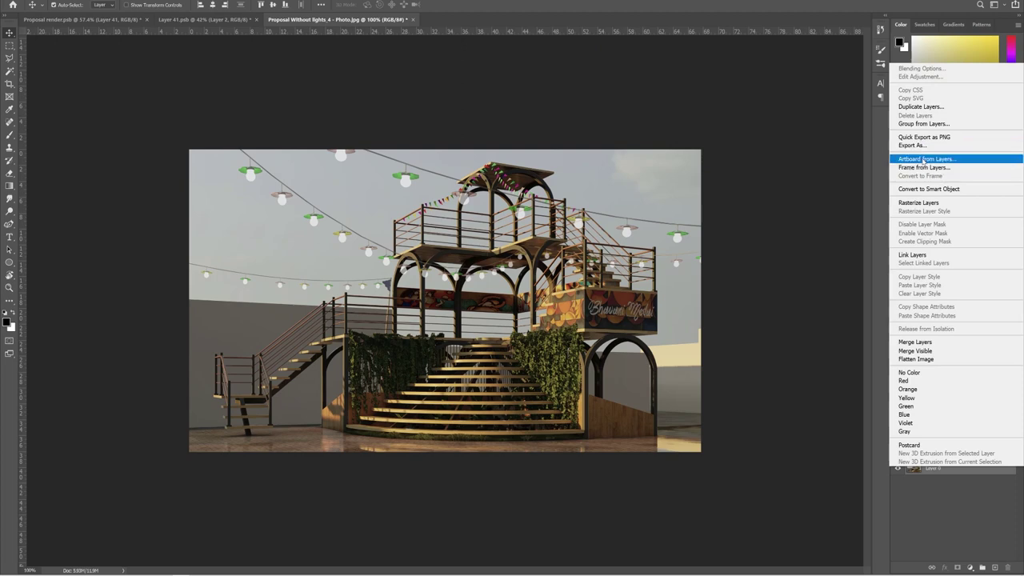
click(930, 190)
Place the Proposal_5 - Photo people render above the combined layer and toggle its visibility to compare both versions
key(ctrl+t)
key(Return)
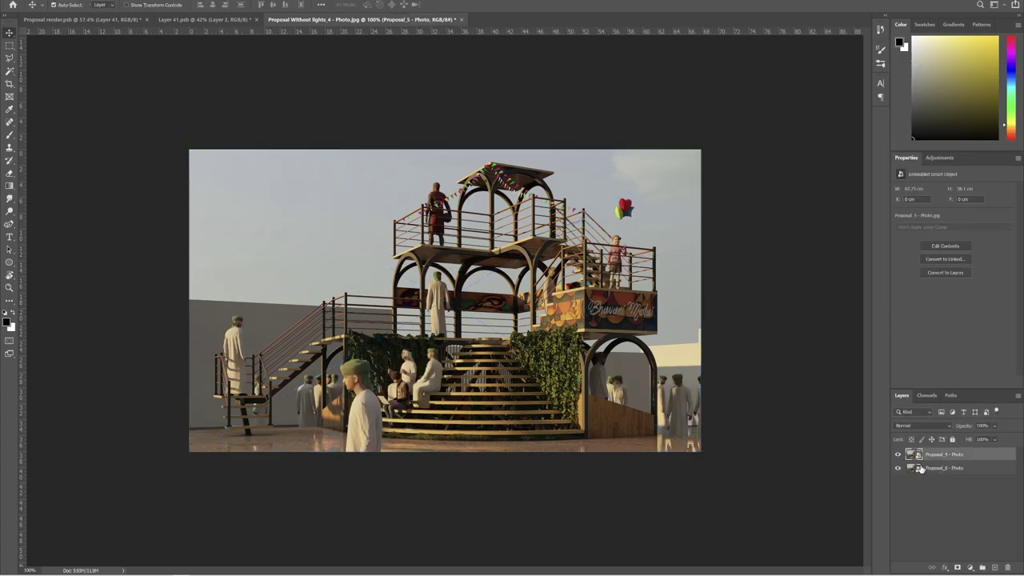
click(899, 455)
click(900, 455)
click(900, 455)
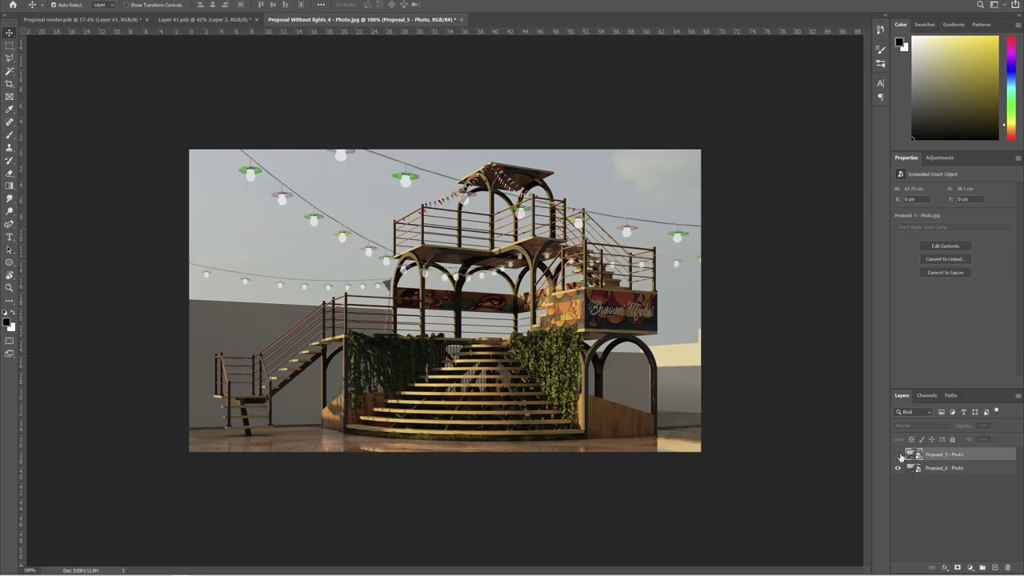
click(899, 455)
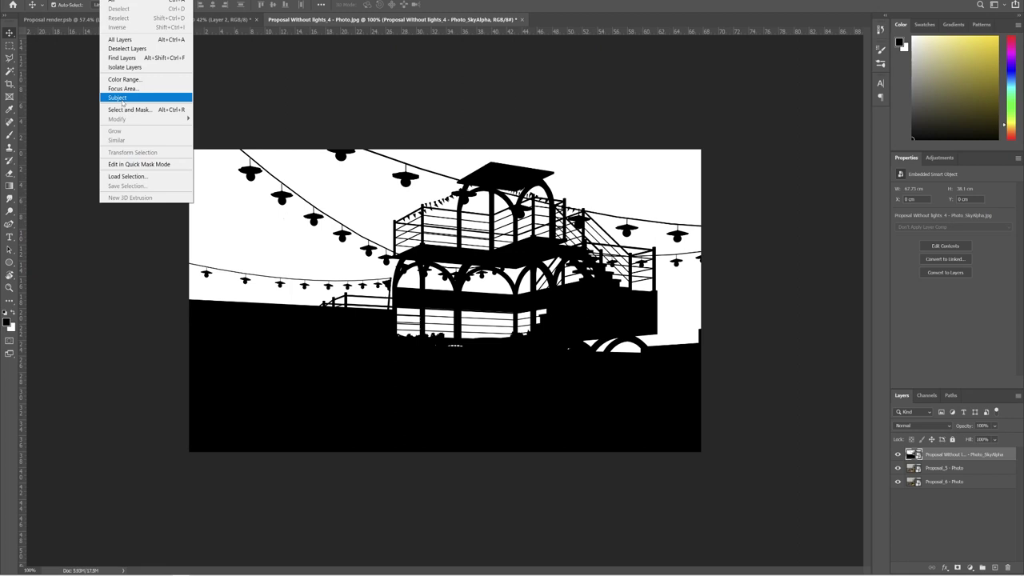
Select the white sky of the SkyAlpha layer with Color Range at a fuzziness of 143
click(141, 80)
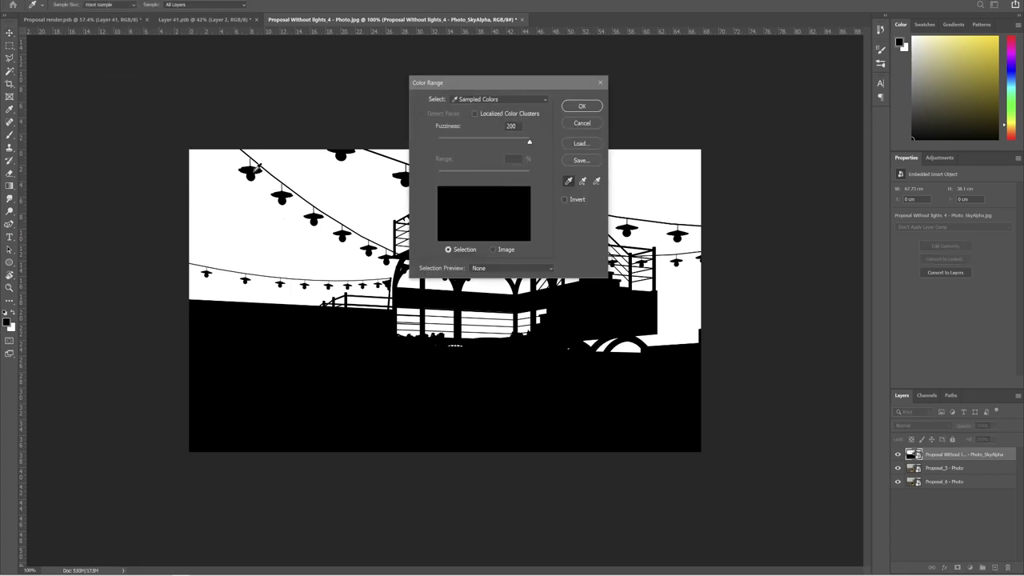
click(249, 211)
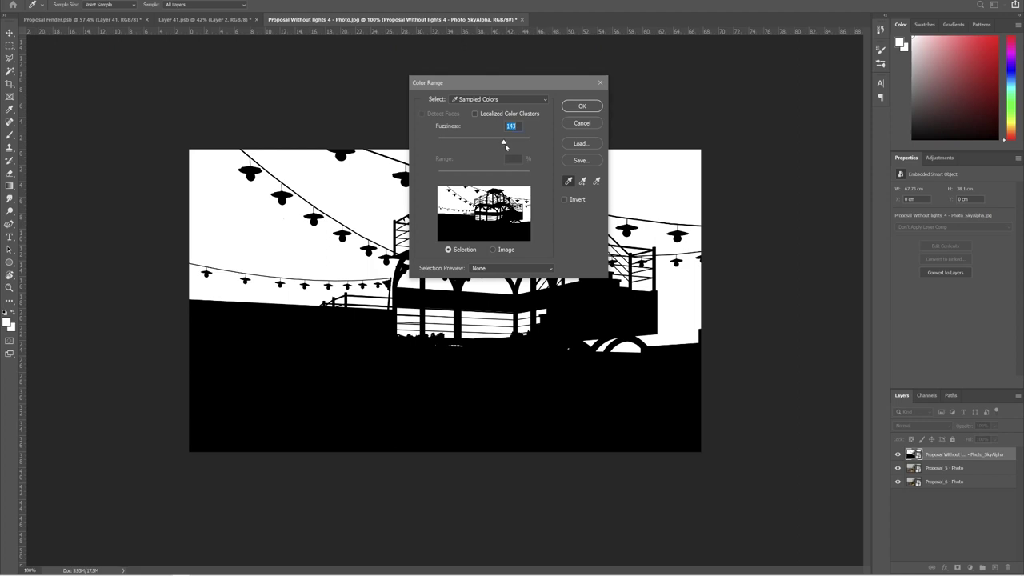
click(582, 106)
key(v)
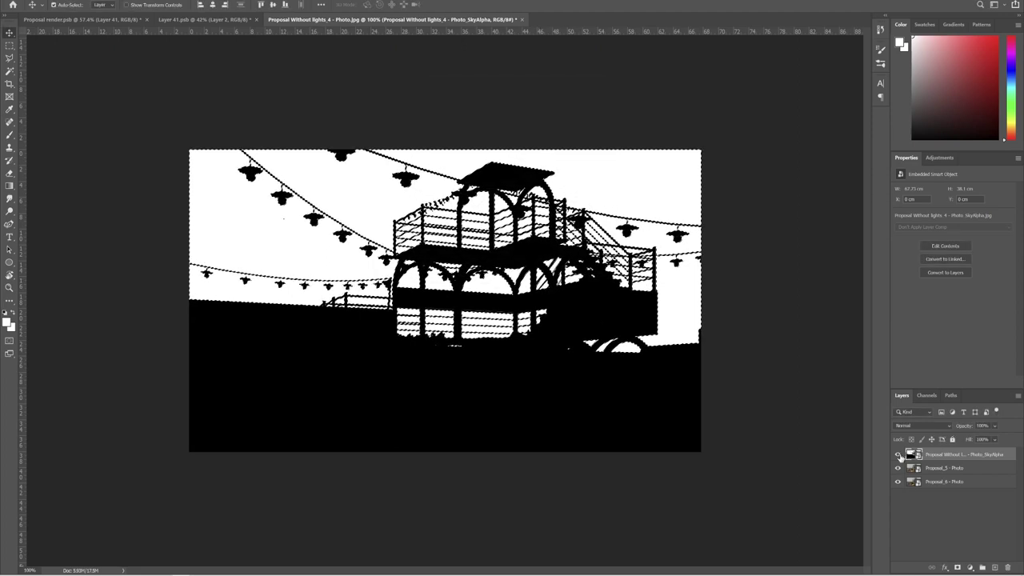
Hide the SkyAlpha and Proposal_5 - Photo layers and add a layer mask from the sky selection to Proposal_6 - Photo
click(898, 454)
click(897, 468)
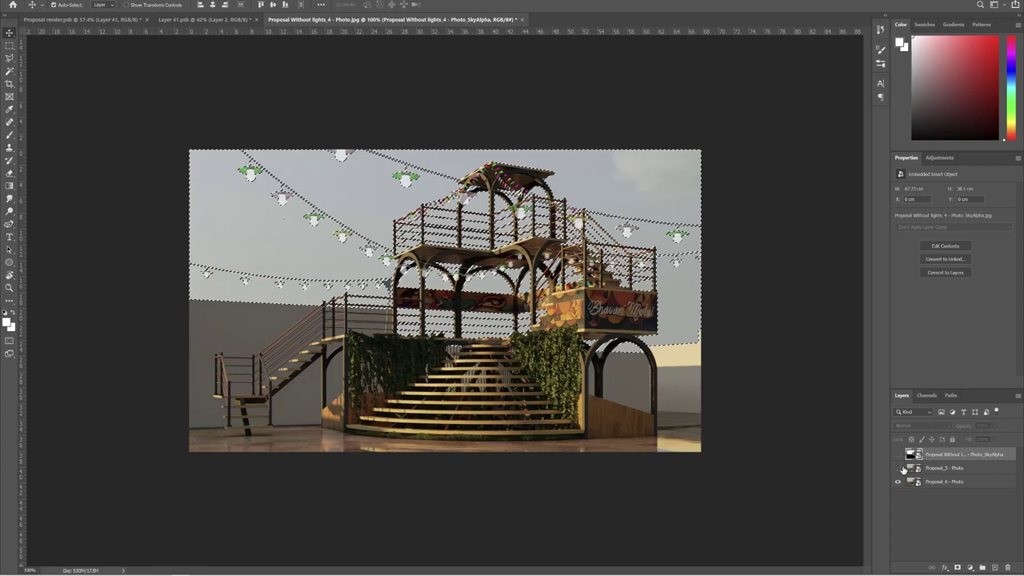
click(966, 483)
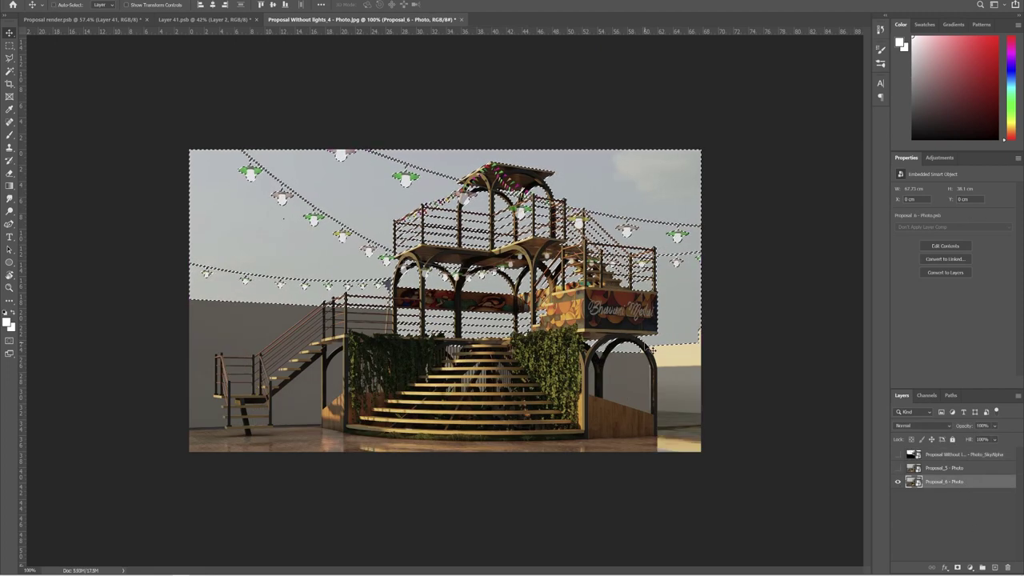
click(956, 566)
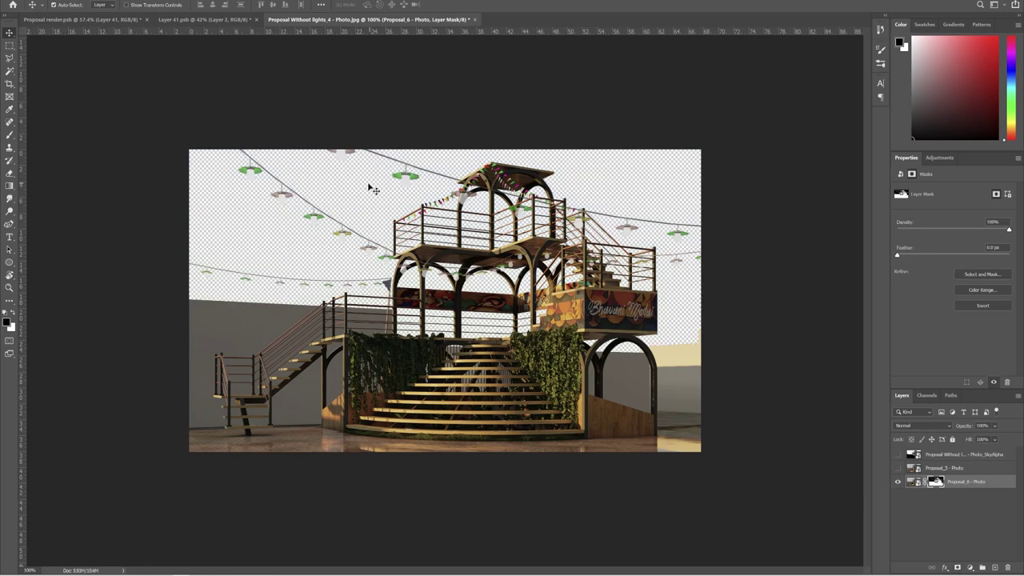
click(286, 217)
In Layer 41.psb, set the Layer 3 copy sky's Levels midtones to 1.30 and its Hue/Saturation saturation to -14
click(204, 19)
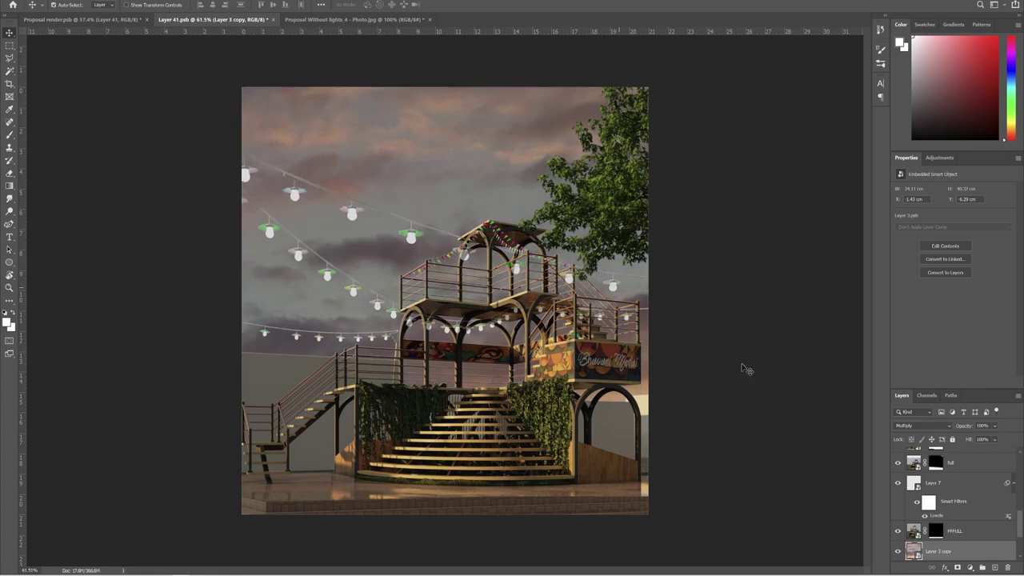
key(ctrl+u)
drag(765, 209, 755, 213)
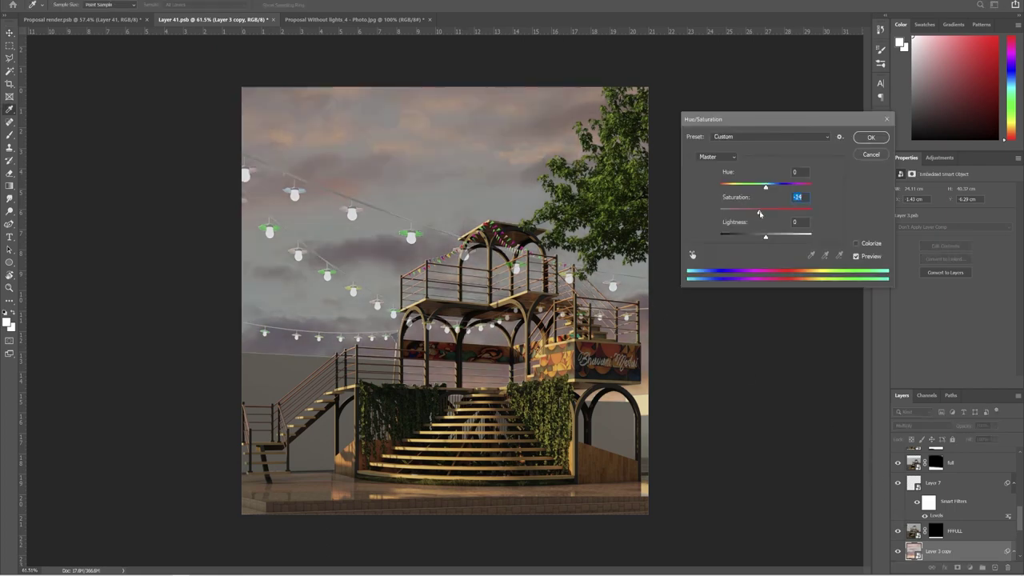
drag(766, 238, 772, 237)
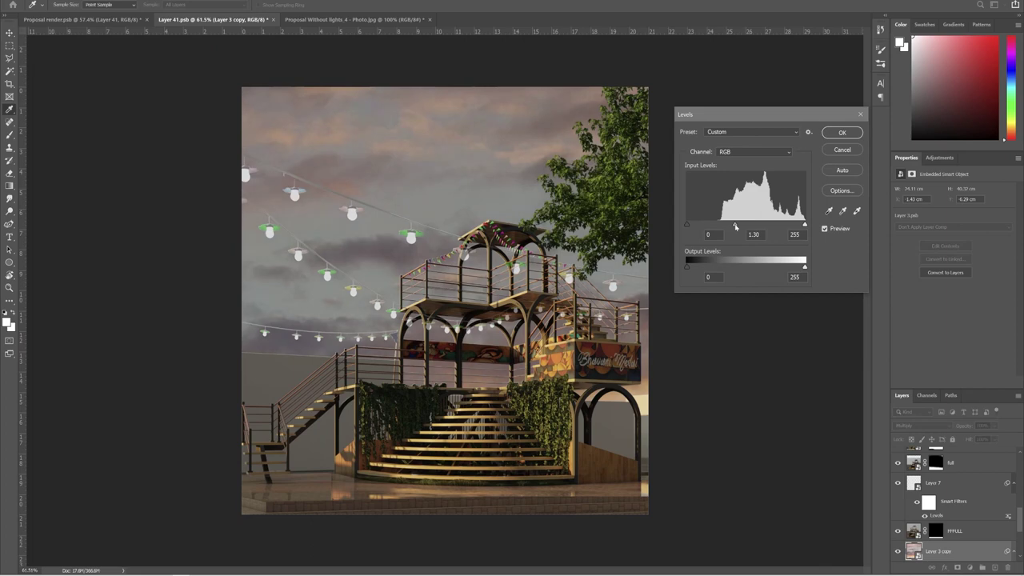
key(Return)
key(ctrl+u)
drag(765, 211, 759, 213)
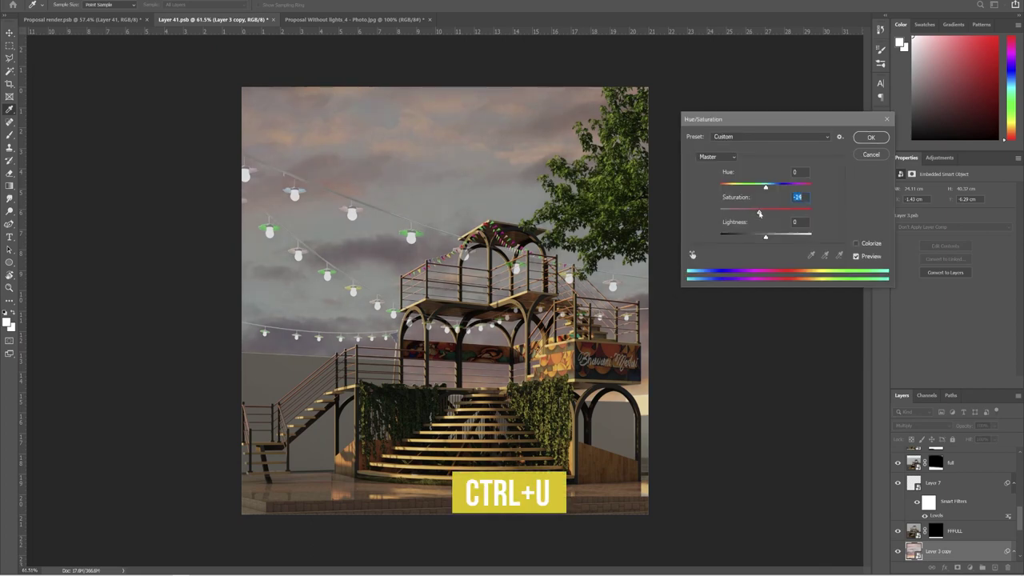
key(Return)
key(ctrl+minus)
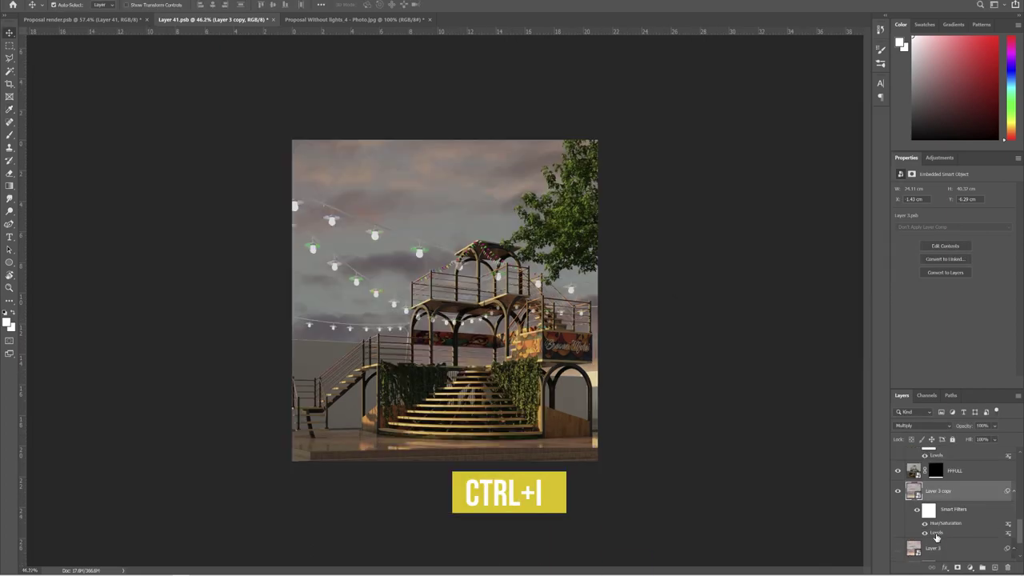
key(ctrl+l)
click(859, 115)
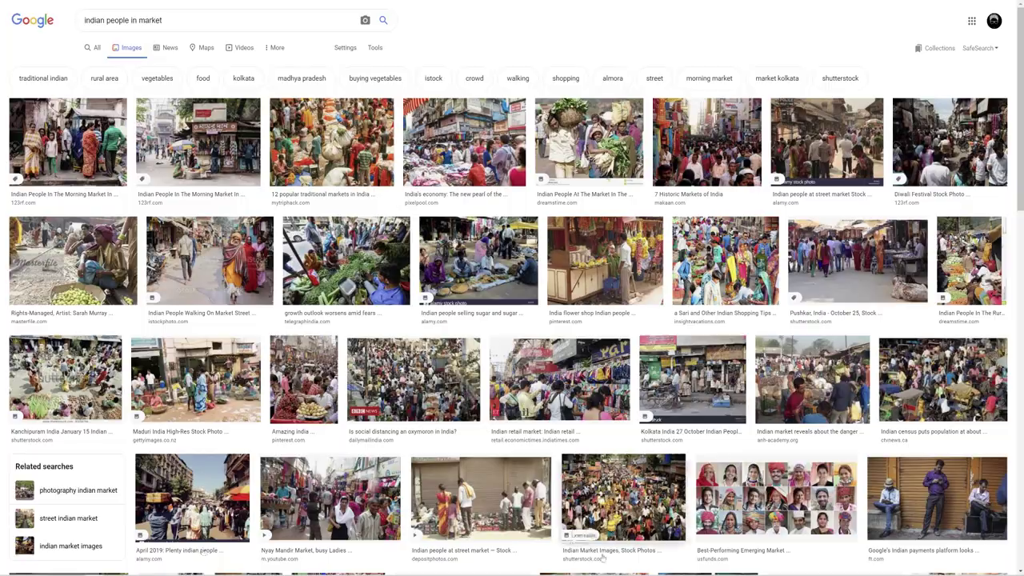
Pick the morning market photo from the image search and trace a path around the woman and two girls to cut them out
click(90, 142)
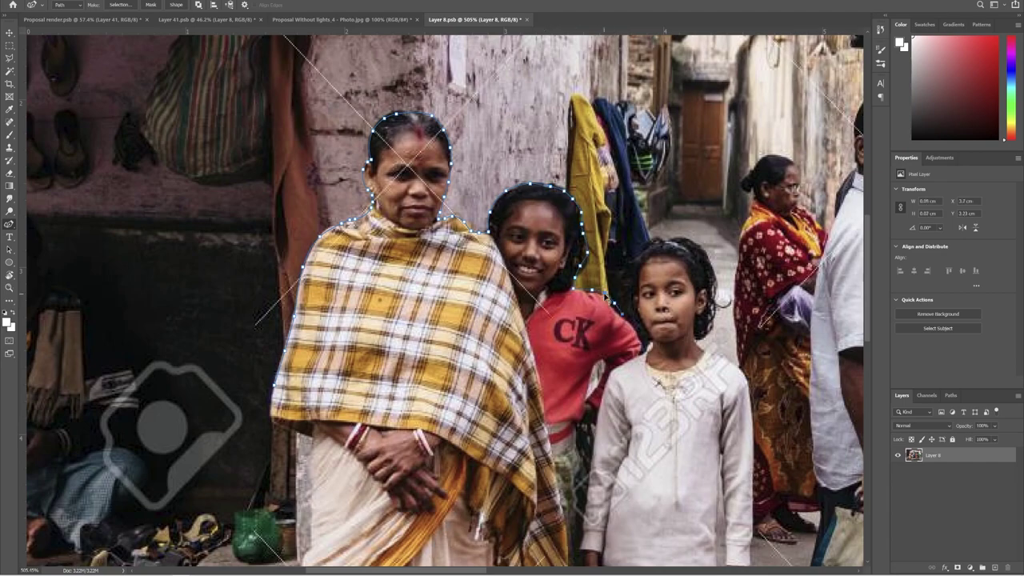
drag(641, 360, 717, 280)
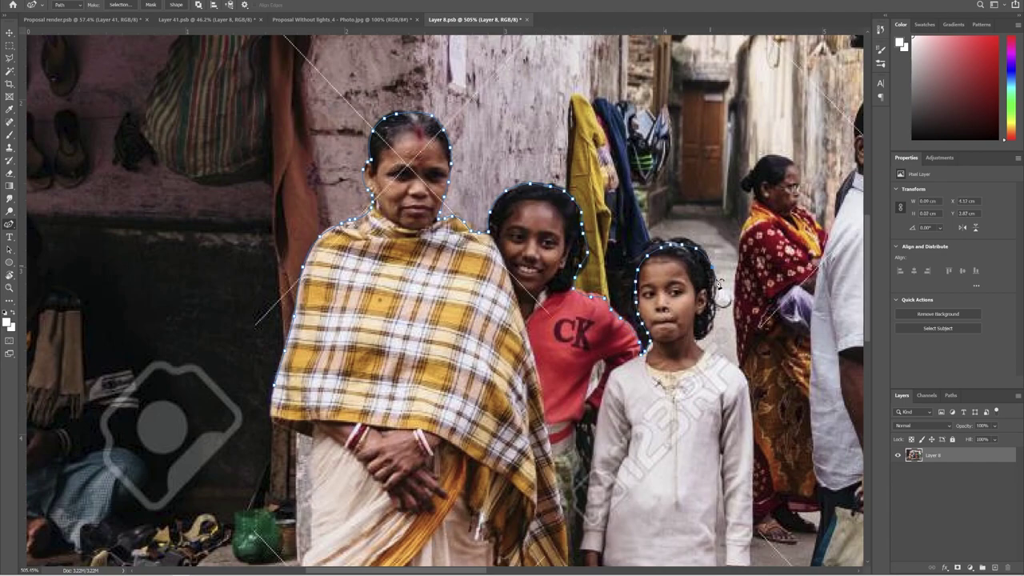
scroll(754, 438, down, 4)
drag(754, 437, 467, 263)
click(464, 291)
click(463, 329)
click(462, 351)
click(458, 373)
click(444, 375)
click(406, 380)
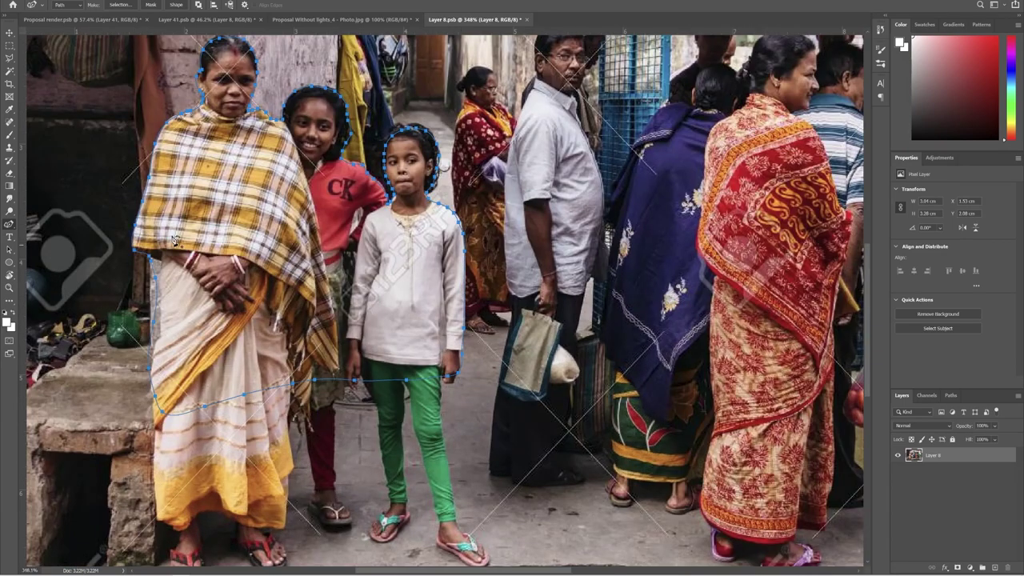
right_click(434, 247)
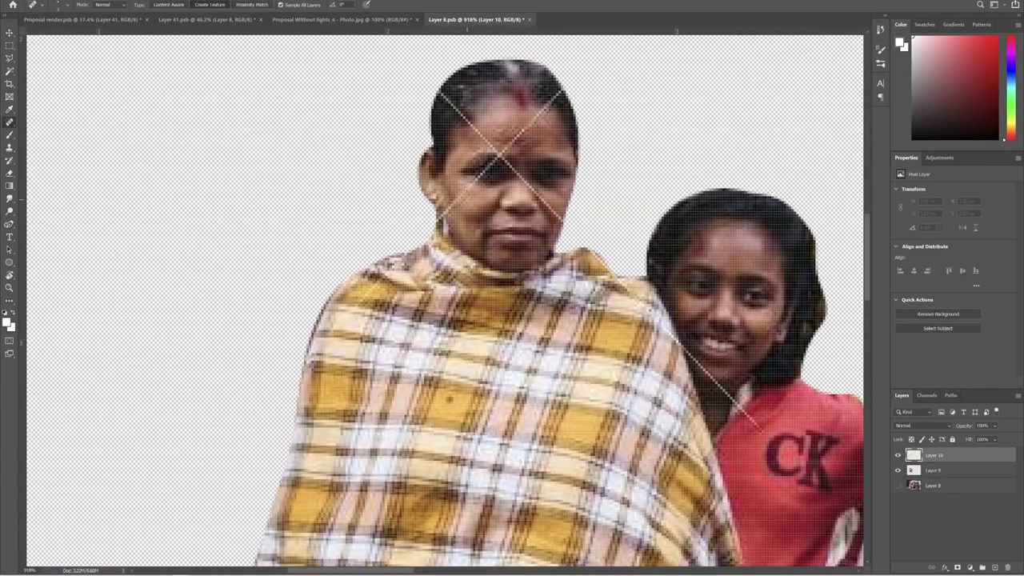
Heal the watermark lines across the woman's head and face on Layer 10 with a small healing brush
key(bracketleft)
key(bracketleft)
key(bracketleft)
click(459, 197)
mouse_move(449, 102)
mouse_down()
mouse_move(508, 139)
mouse_move(549, 104)
mouse_up()
mouse_move(508, 163)
mouse_down()
mouse_move(541, 198)
mouse_move(479, 175)
mouse_up()
click(439, 220)
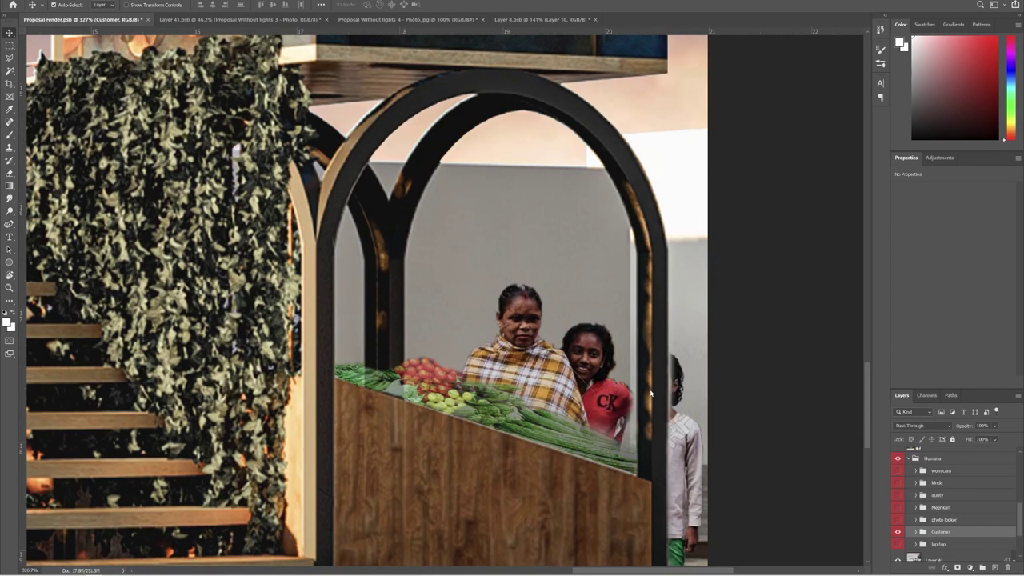
Examine the customers placed behind the stall in the Proposal render and the figures in the Proposal Without lights_3 render
scroll(590, 392, down, 5)
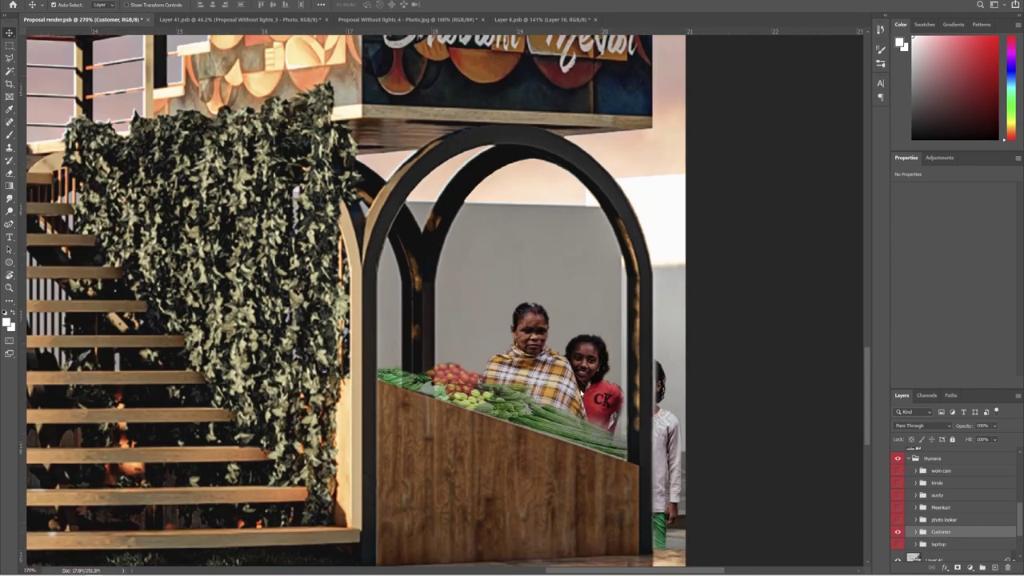
scroll(590, 392, down, 3)
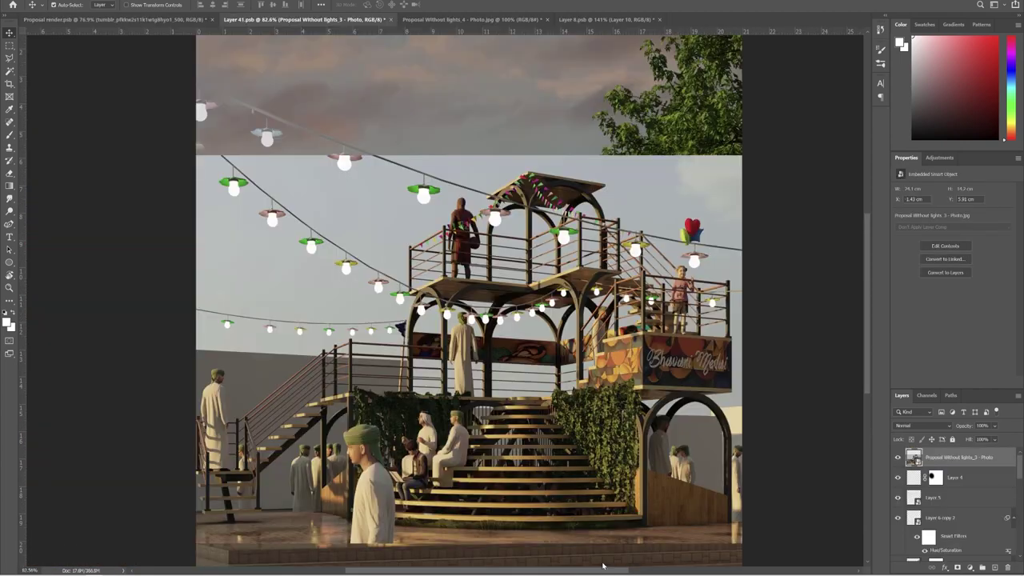
scroll(367, 494, up, 3)
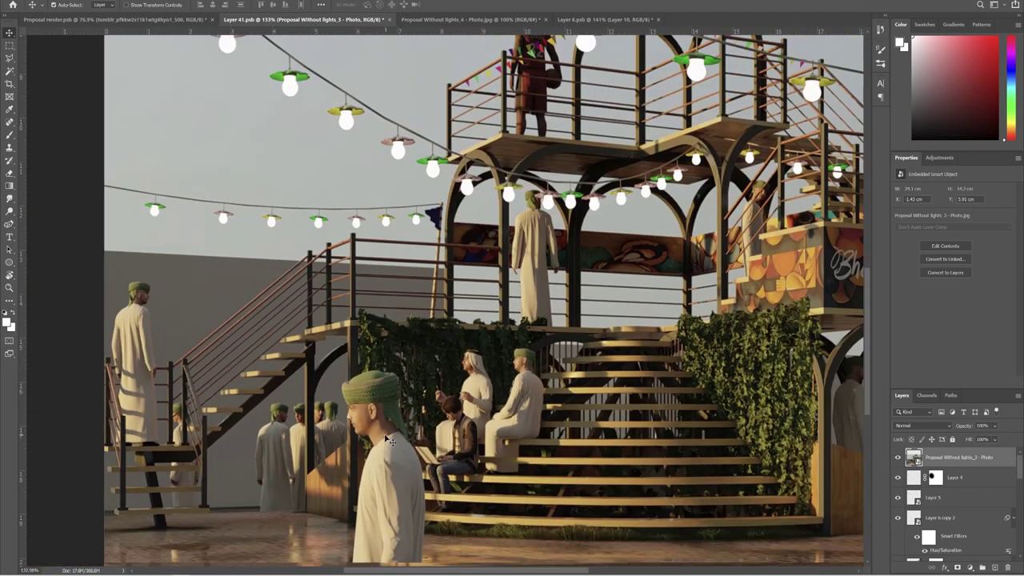
scroll(390, 440, down, 2)
scroll(184, 382, up, 3)
scroll(181, 380, up, 3)
drag(261, 359, 396, 279)
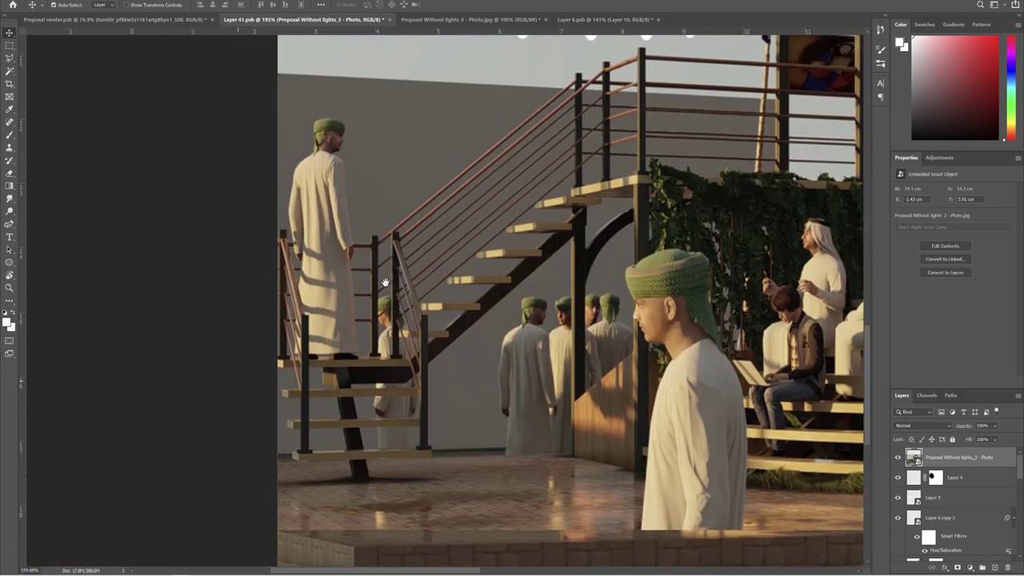
scroll(347, 285, down, 2)
drag(647, 306, 262, 323)
scroll(382, 352, up, 1)
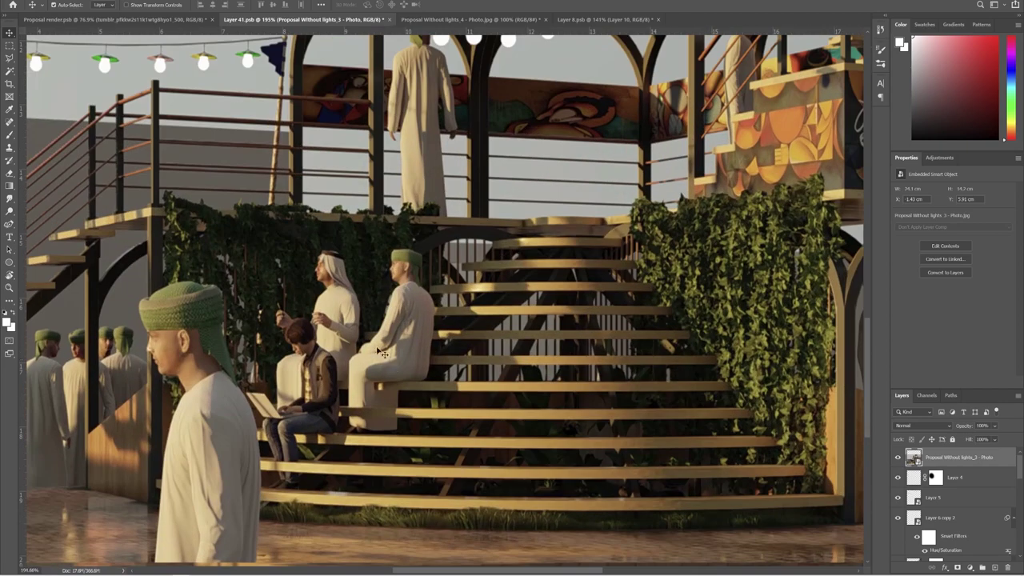
scroll(370, 393, down, 1)
scroll(370, 392, down, 2)
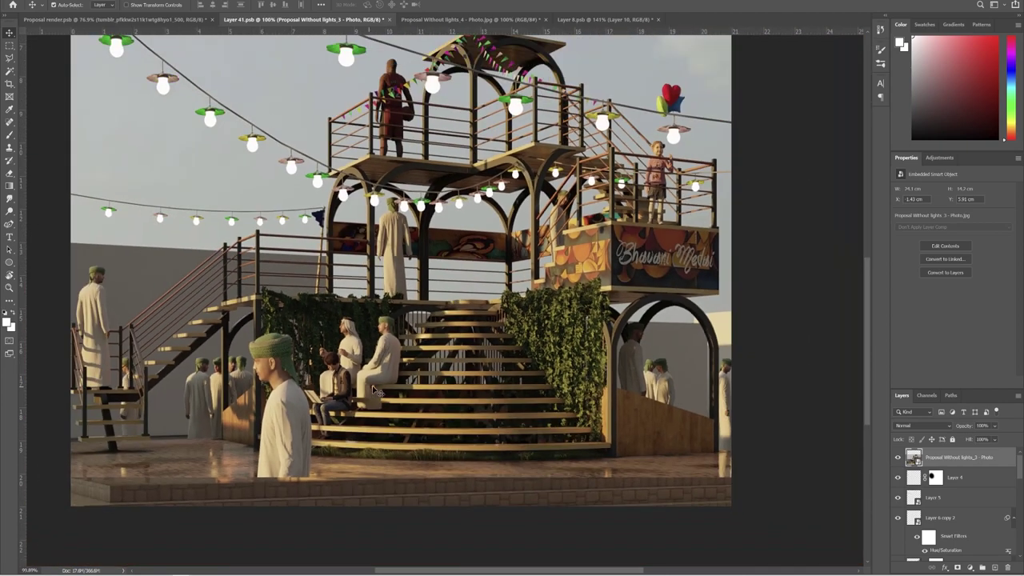
Switch to Proposal render.psb, clip Layer 64 to the image of the woman carrying fish and set up the Brush
key(ctrl+shift+Tab)
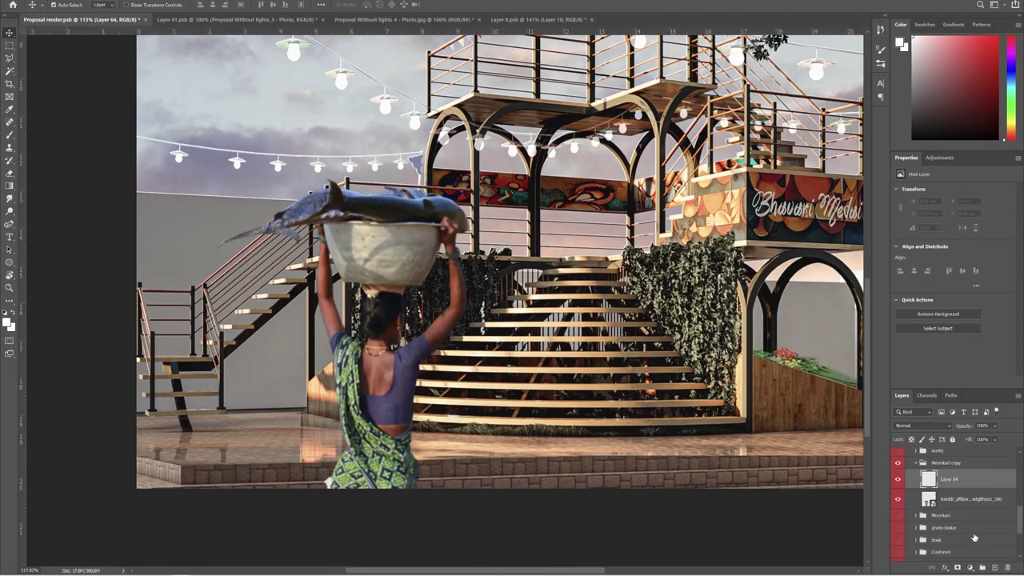
key(ctrl+alt+g)
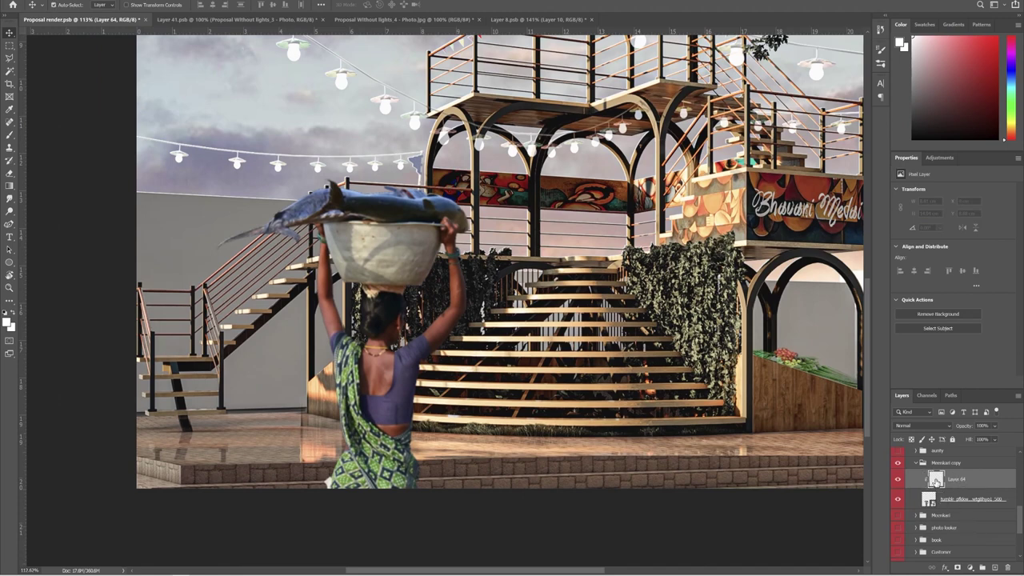
key(b)
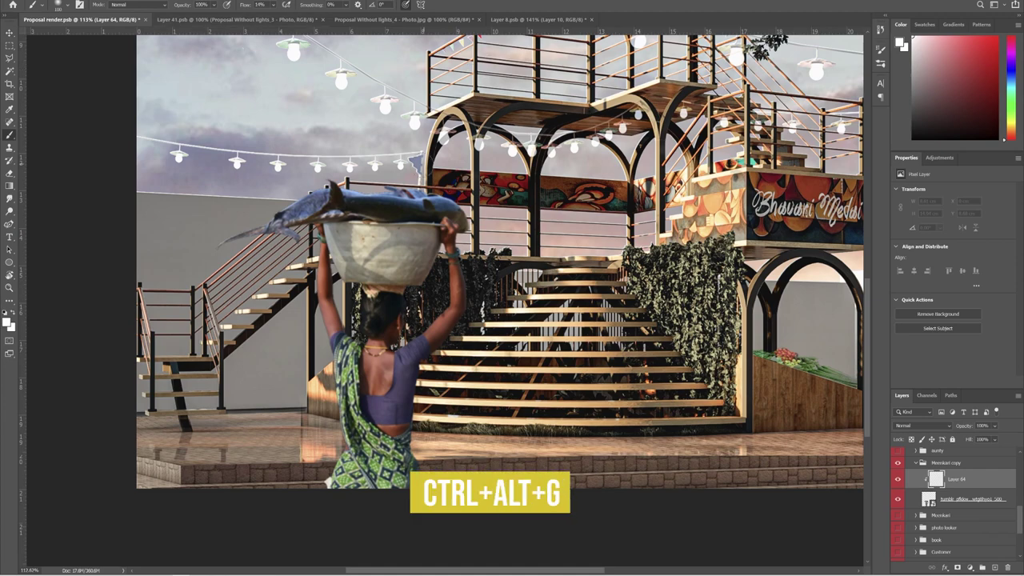
right_click(486, 201)
click(360, 266)
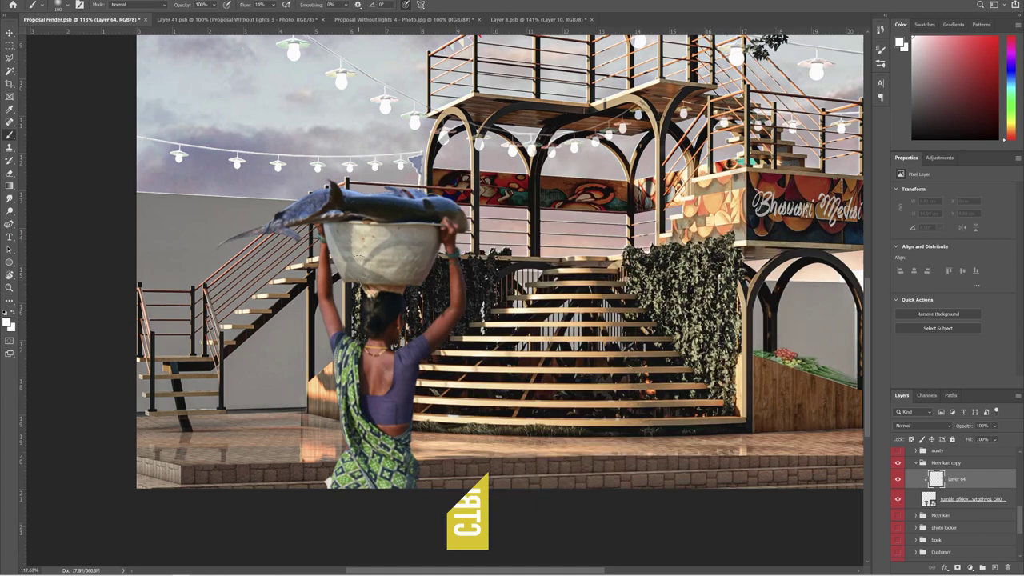
Sample a warm tan colour from the steps and paint warm light over the fish, basket and woman's sunlit side on Layer 64
alt+click(533, 294)
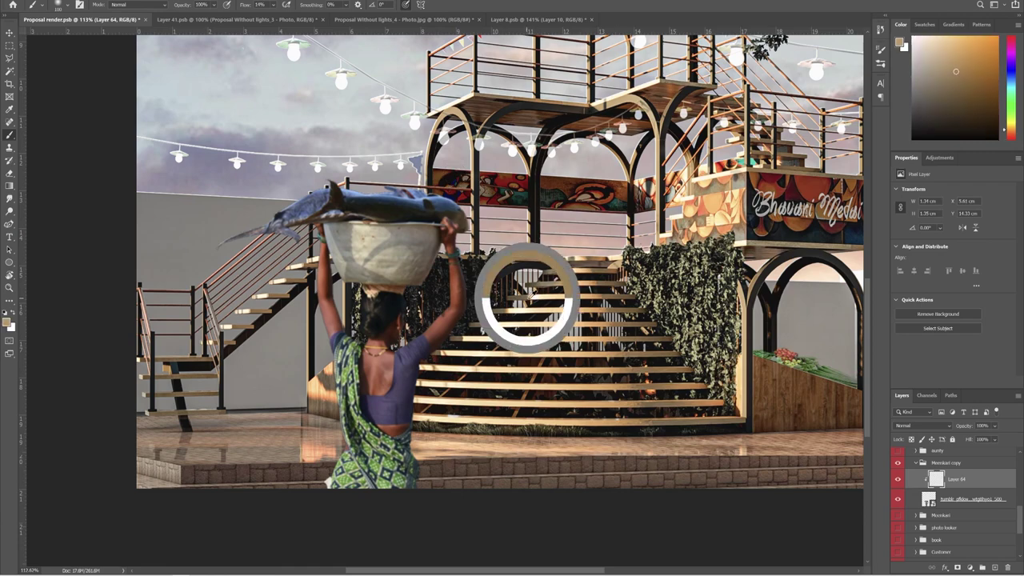
key(bracketright)
key(bracketright)
key(bracketright)
key(bracketright)
key(bracketright)
key(bracketright)
key(bracketright)
key(bracketright)
key(bracketright)
key(bracketright)
key(bracketright)
key(bracketright)
key(bracketright)
mouse_move(163, 302)
mouse_down()
mouse_move(200, 340)
mouse_move(196, 283)
mouse_move(208, 272)
mouse_move(212, 344)
mouse_move(188, 430)
mouse_move(186, 349)
mouse_up()
key(bracketleft)
key(bracketleft)
key(bracketleft)
key(bracketleft)
key(bracketleft)
key(bracketleft)
key(bracketleft)
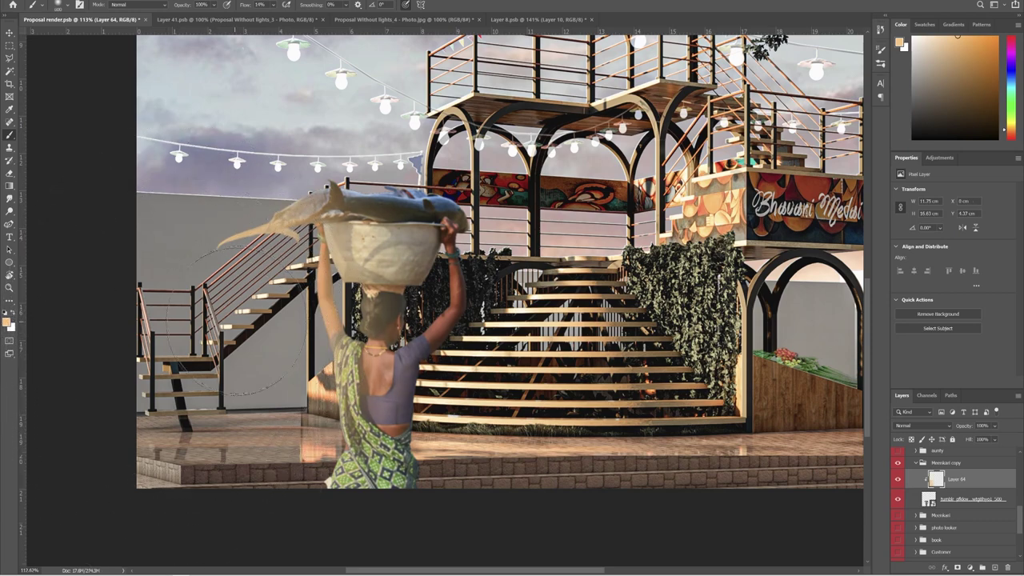
drag(280, 285, 324, 416)
Split the dark threshold of the underlying layer in Layer 64's Blend If options to keep the painted light off dark areas
key(v)
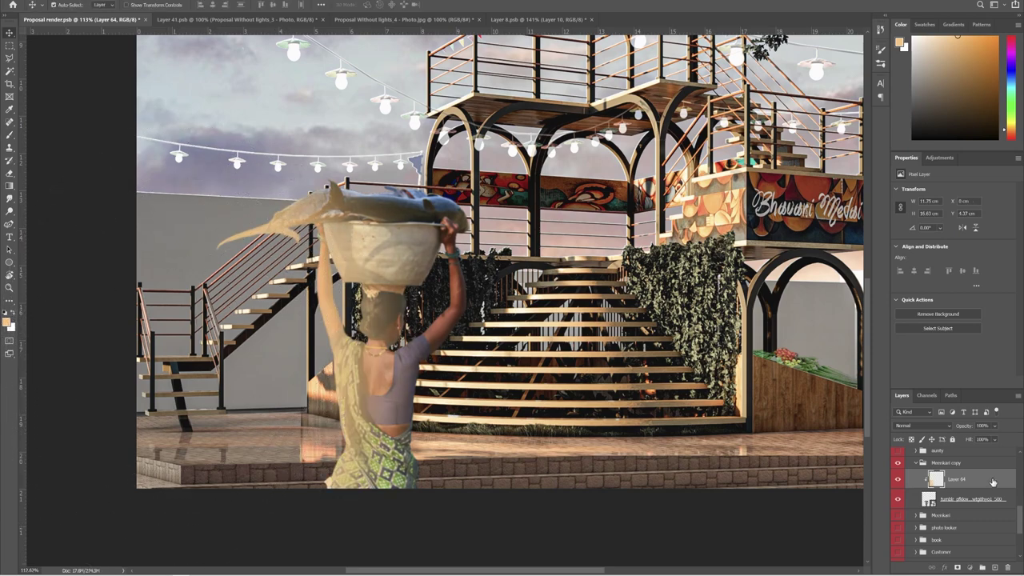
double_click(993, 481)
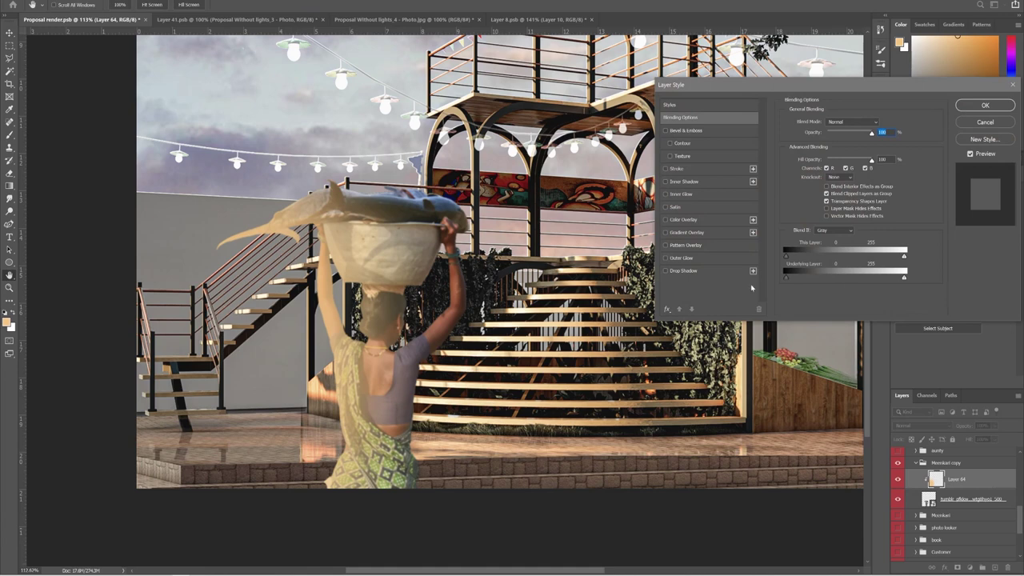
mouse_move(788, 279)
mouse_down()
mouse_move(863, 280)
mouse_move(854, 278)
mouse_up()
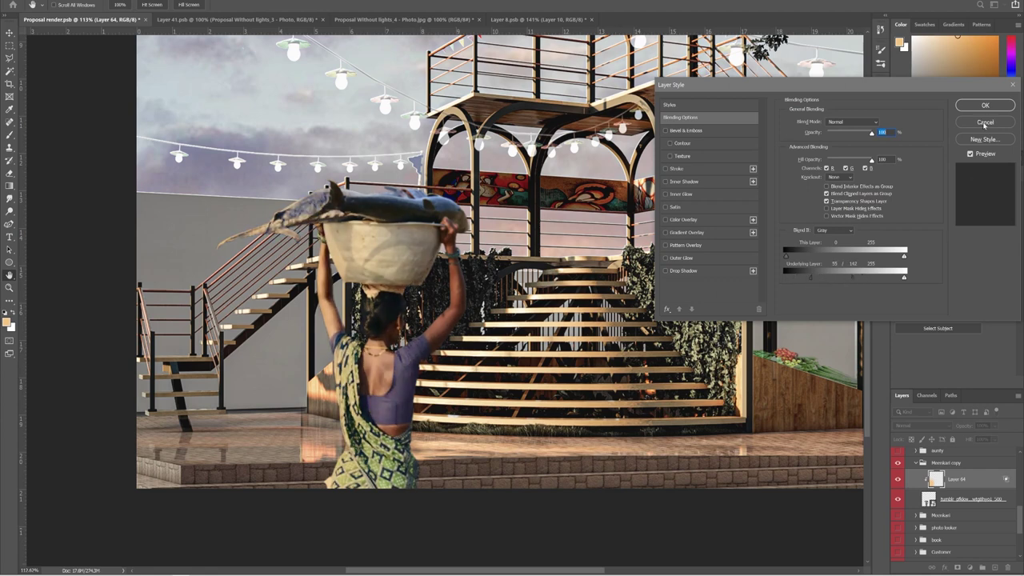
click(983, 105)
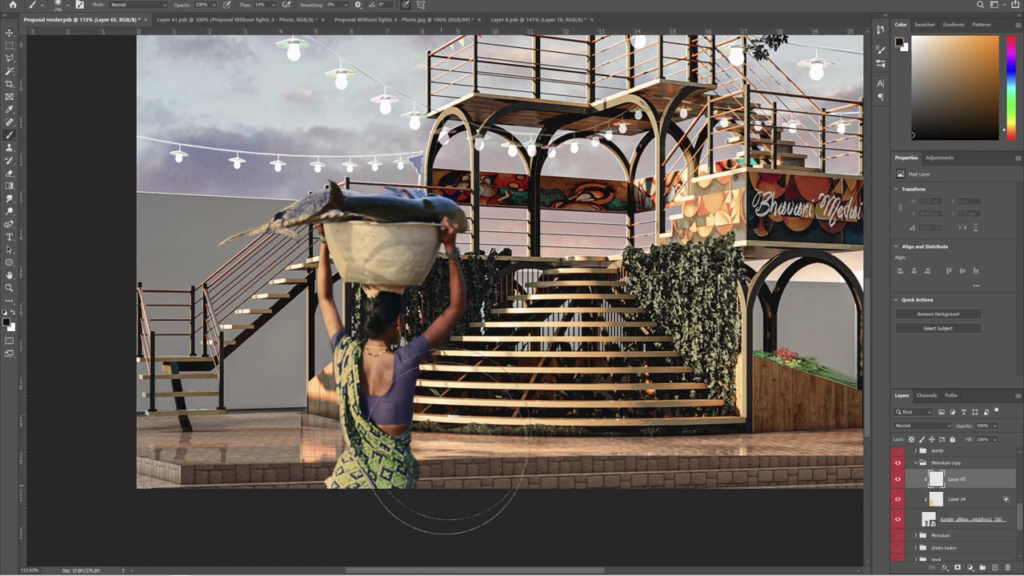
Try a soft black shadow stroke over the woman's shaded side on Layer 65 and undo it
mouse_move(445, 449)
mouse_down()
mouse_move(444, 412)
mouse_move(452, 439)
mouse_move(467, 384)
mouse_move(469, 469)
mouse_up()
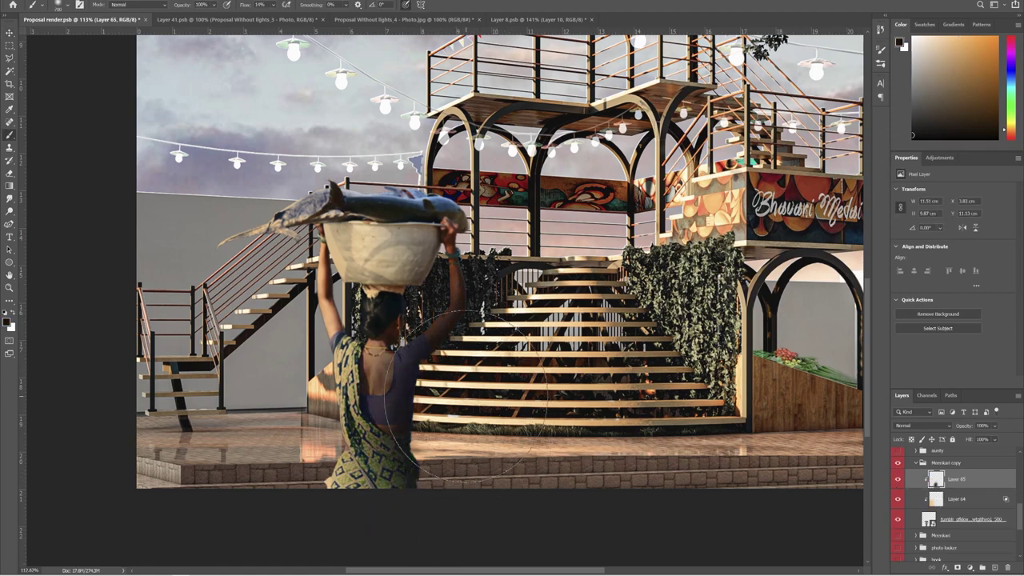
key(ctrl+z)
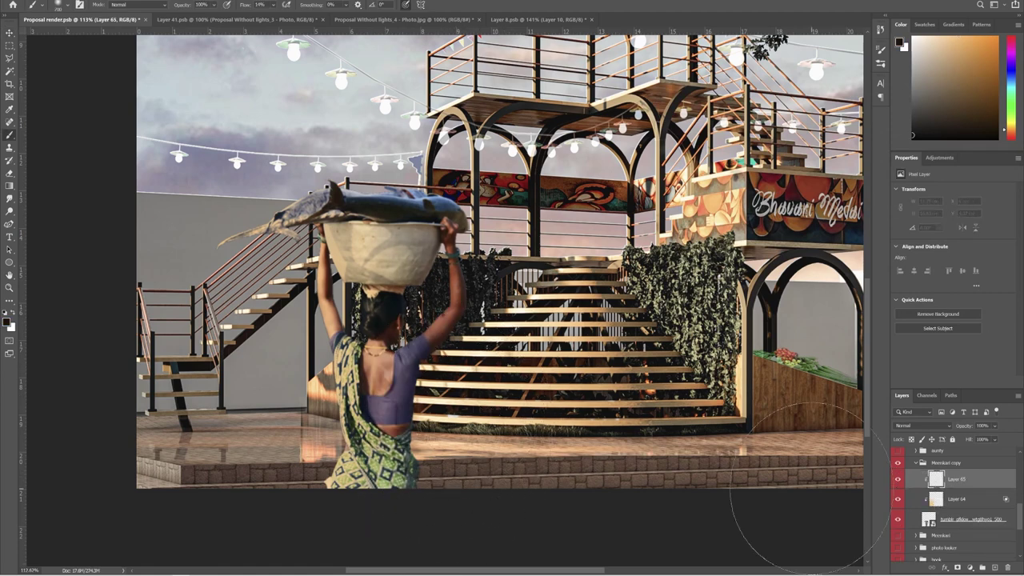
Sample a light tan colour from the staircase and paint soft warm highlights over the woman's arms, hair and sari on Layer 65
alt+click(306, 300)
click(279, 217)
mouse_move(326, 238)
mouse_down()
mouse_move(328, 262)
mouse_move(347, 279)
mouse_up()
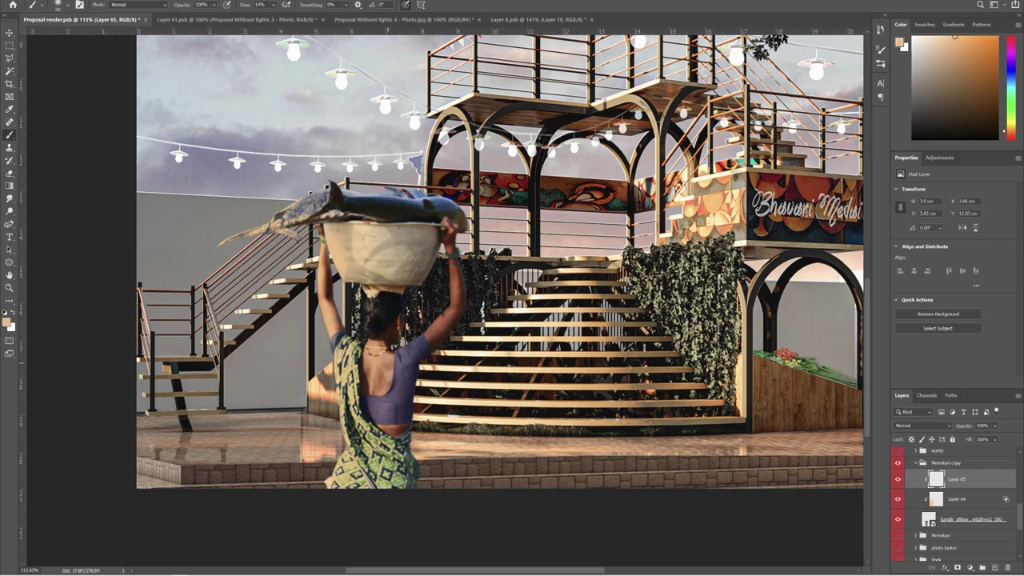
drag(339, 367, 342, 387)
drag(366, 295, 370, 322)
mouse_move(445, 304)
mouse_down()
mouse_move(448, 250)
mouse_move(452, 298)
mouse_move(420, 347)
mouse_up()
Erase the excess painted light beside the woman's raised arm and shaded side on Layer 65 with an enlarged Eraser
key(e)
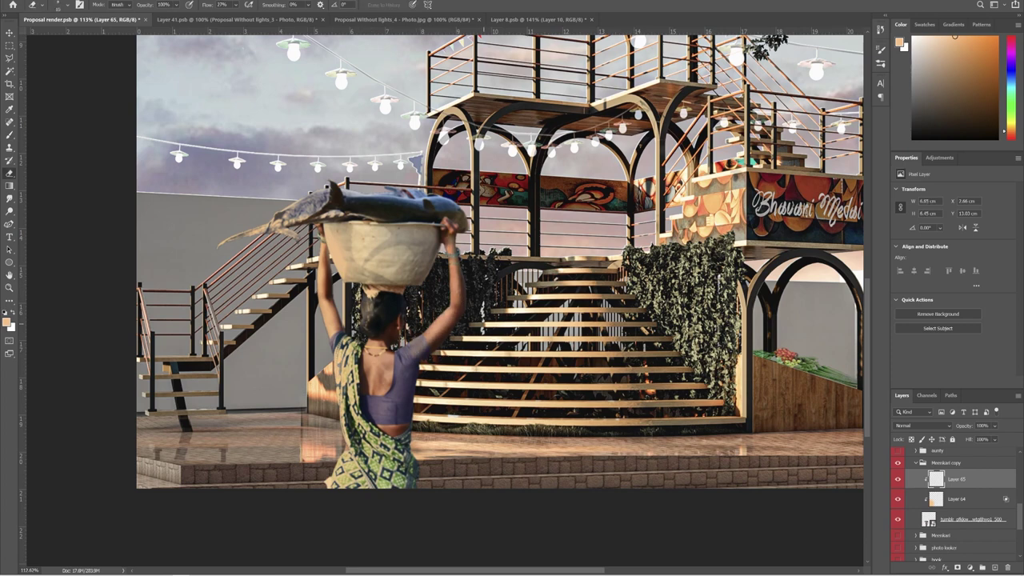
key(bracketright)
key(bracketright)
key(bracketright)
key(bracketright)
key(bracketright)
key(bracketright)
key(bracketright)
key(bracketright)
key(bracketright)
key(bracketright)
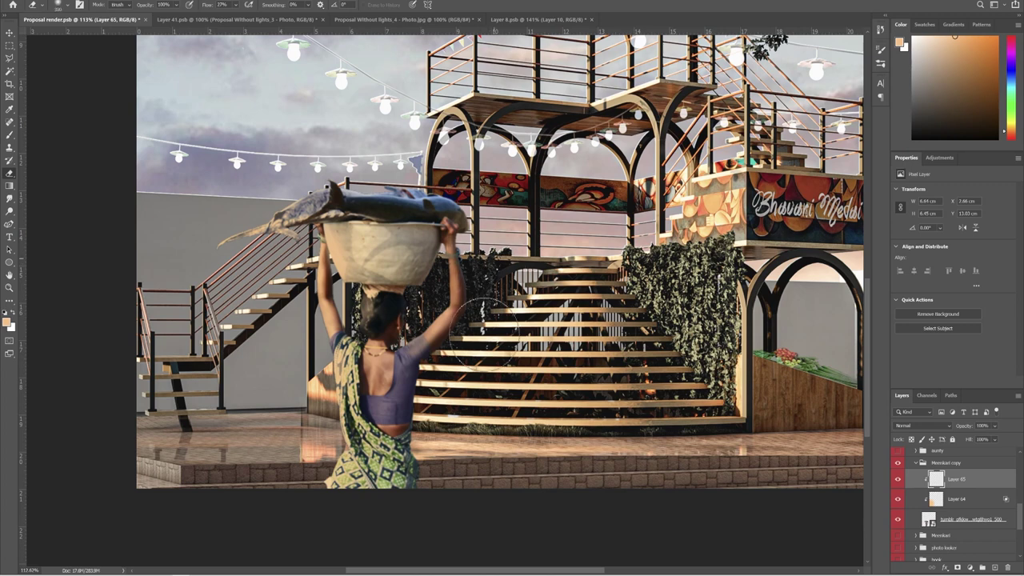
drag(464, 344, 439, 396)
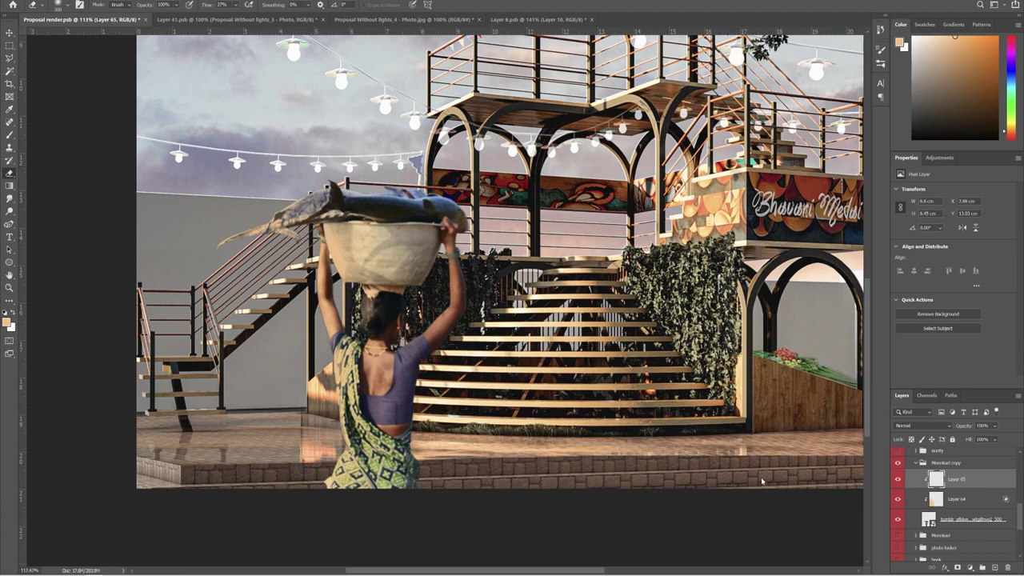
Apply a Motion Blur smart filter at an angle of -3° to the smart object of the woman carrying fish
scroll(767, 520, down, 2)
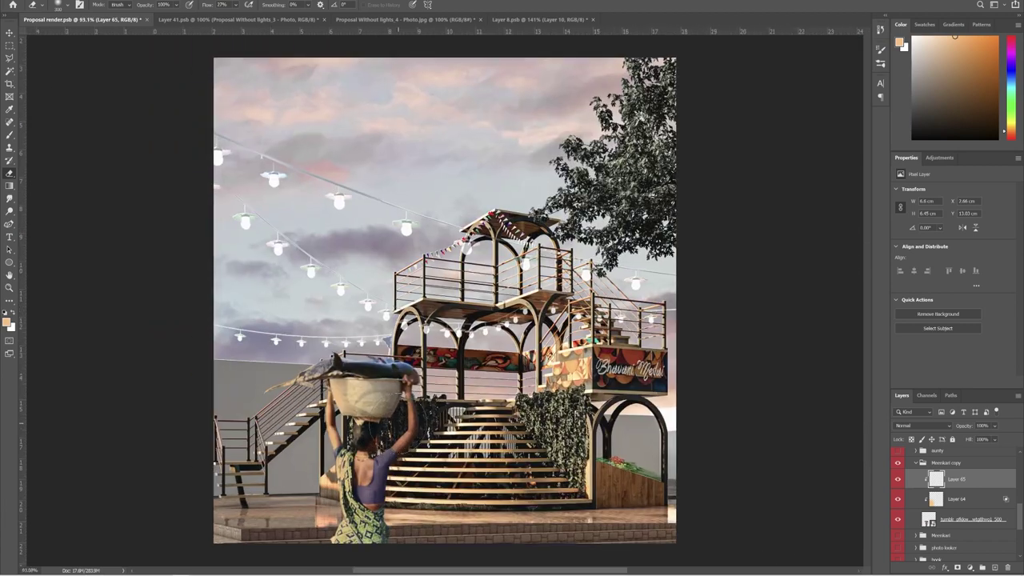
scroll(398, 423, up, 3)
scroll(397, 423, down, 4)
scroll(398, 423, up, 7)
key(v)
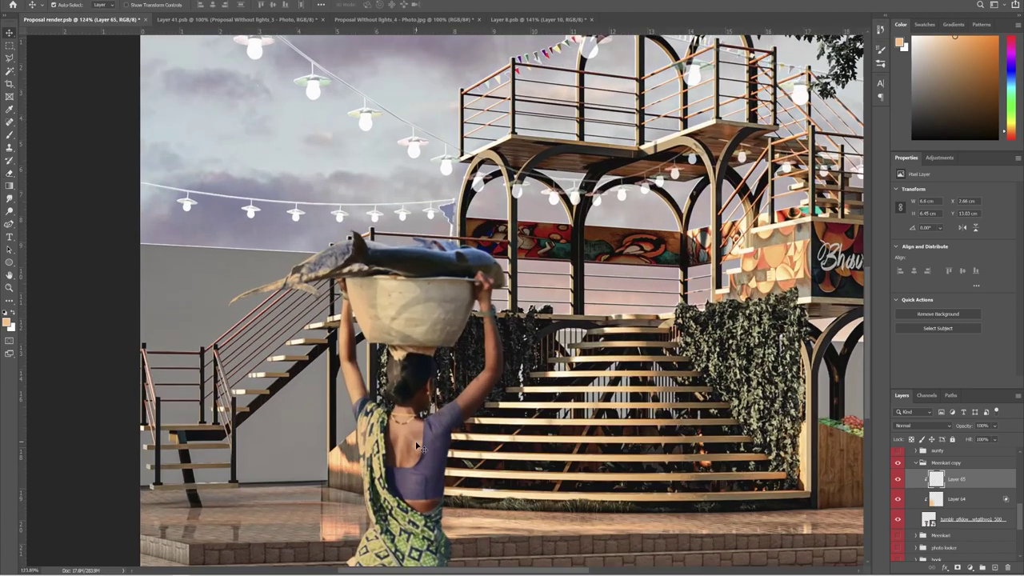
click(416, 446)
click(945, 521)
click(132, 1)
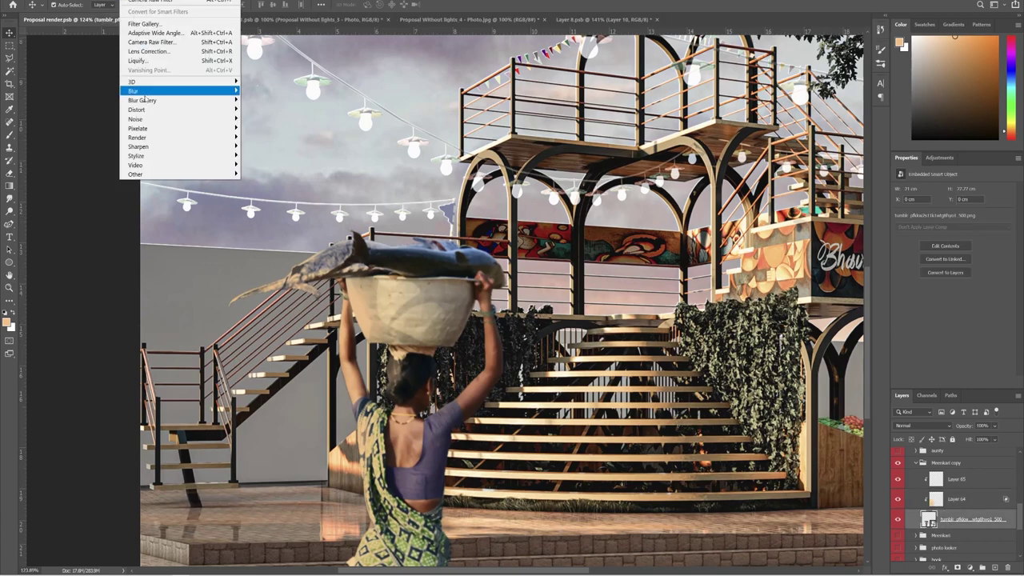
mouse_move(184, 91)
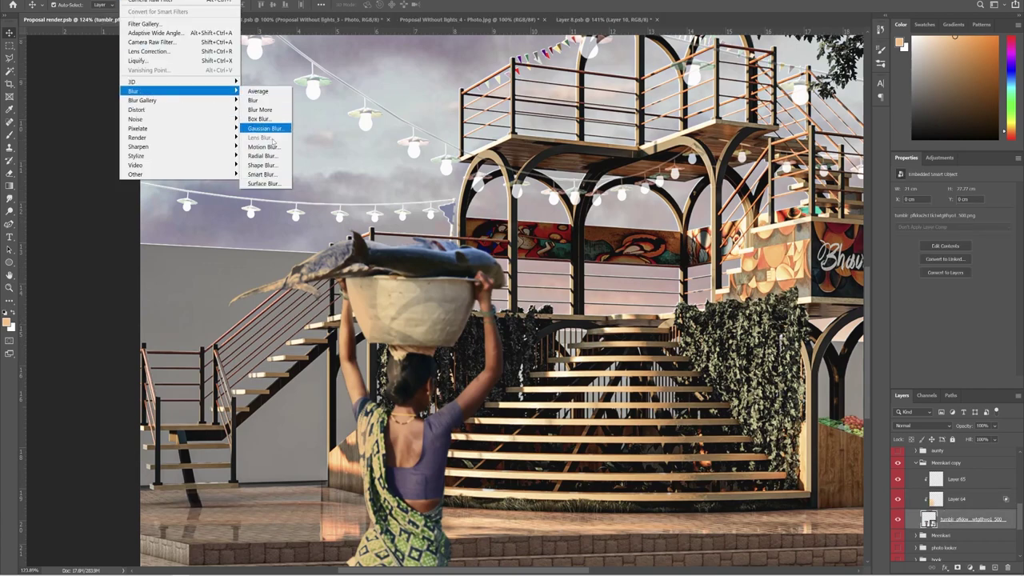
click(262, 147)
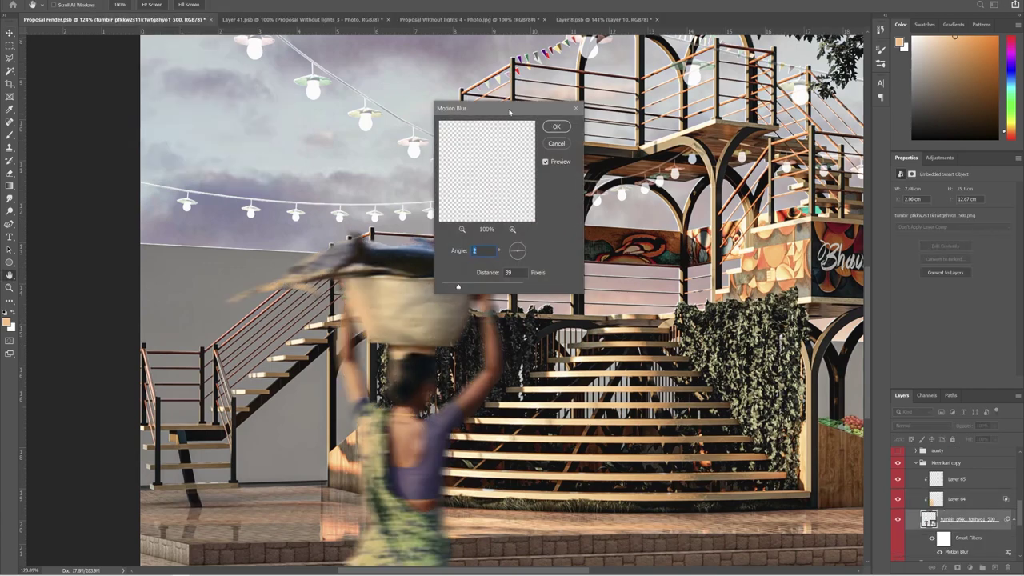
drag(510, 112, 735, 112)
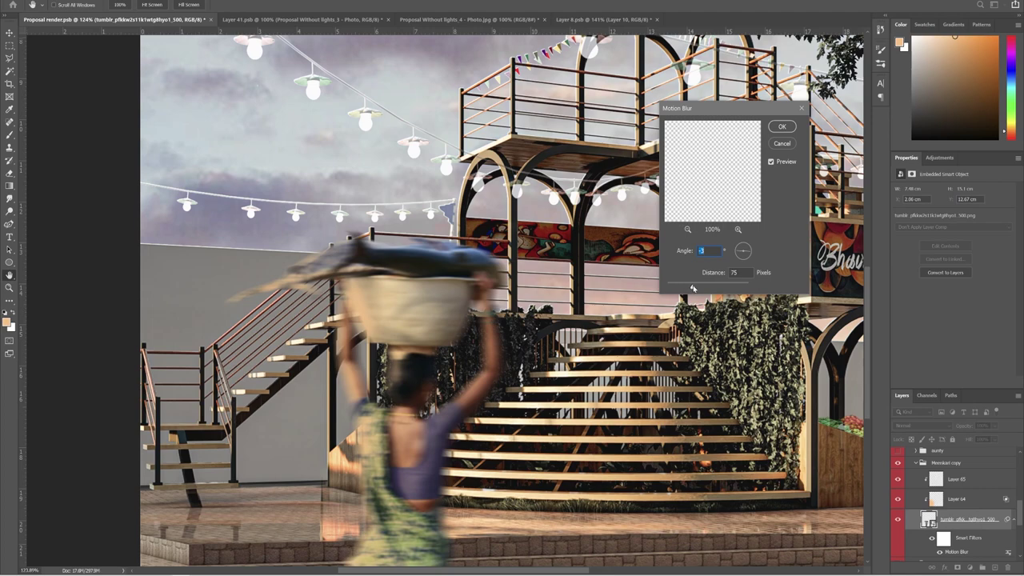
drag(693, 288, 685, 289)
click(782, 126)
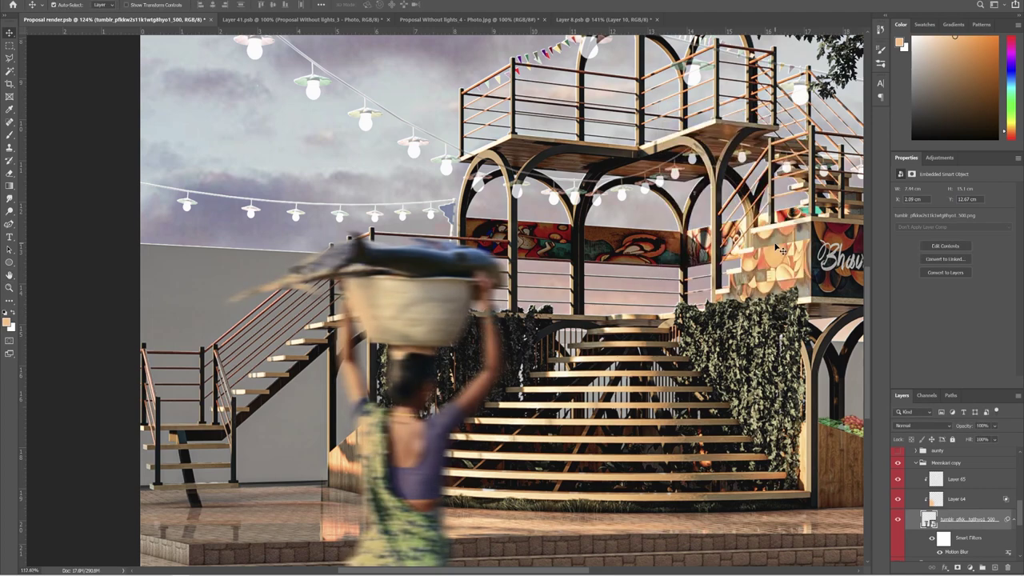
scroll(773, 248, down, 6)
scroll(521, 429, down, 2)
scroll(230, 521, up, 5)
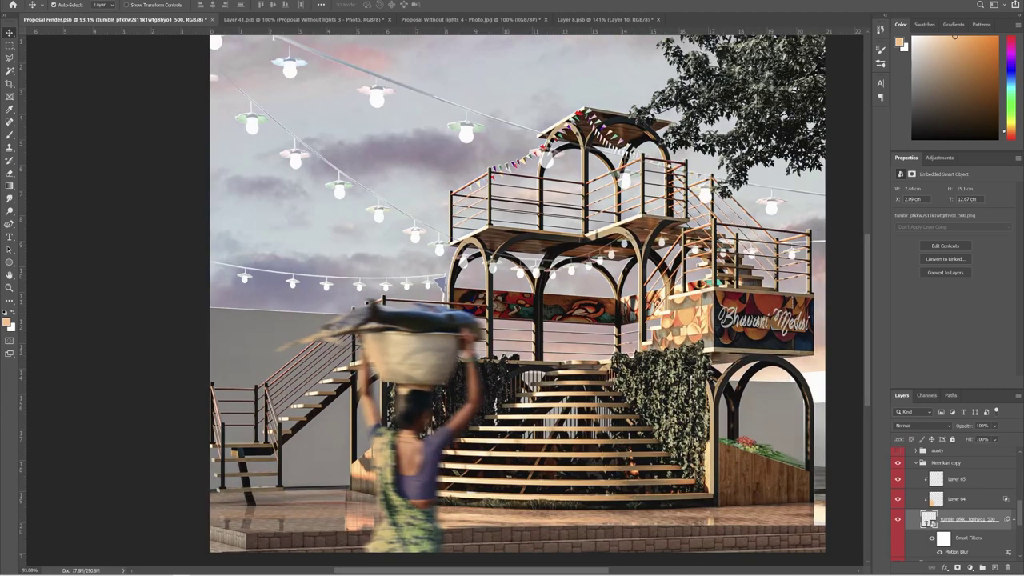
scroll(904, 487, up, 3)
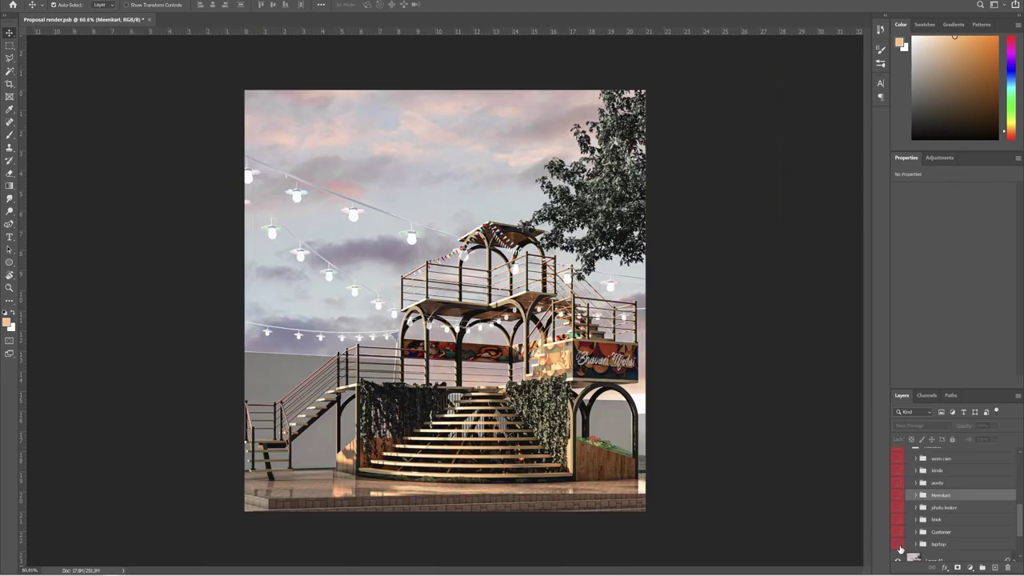
Make the Meenkari group and all the other people groups inside the Humans group visible
drag(900, 549, 897, 459)
click(897, 495)
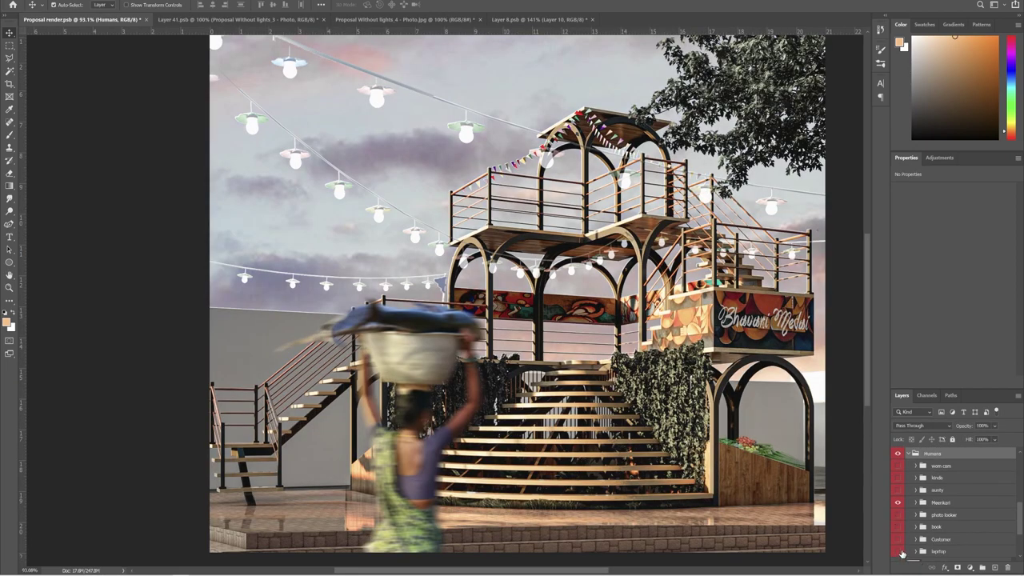
drag(897, 468, 896, 549)
scroll(651, 390, down, 2)
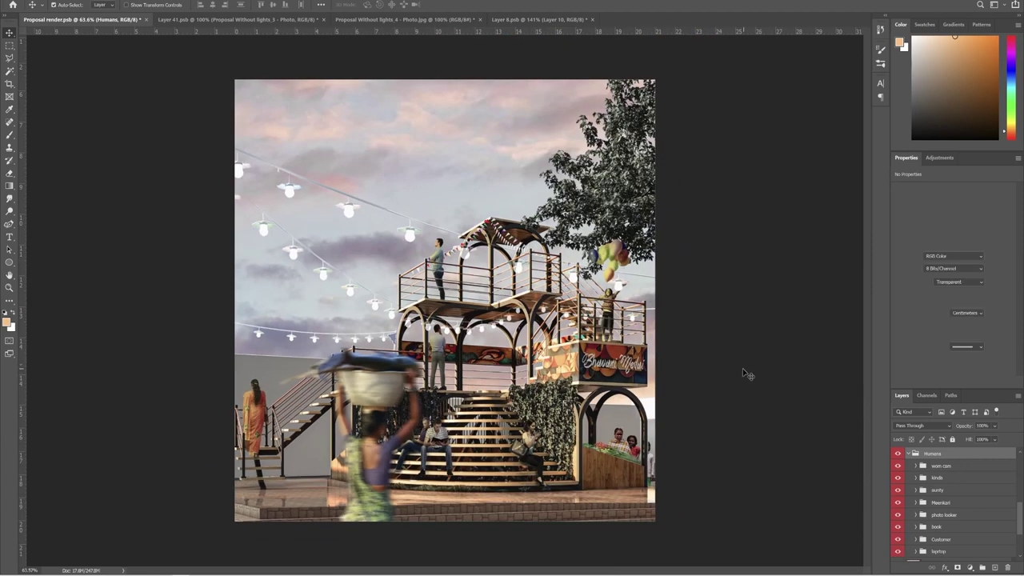
click(745, 373)
scroll(708, 377, up, 1)
scroll(708, 377, down, 2)
scroll(387, 225, up, 1)
scroll(951, 504, up, 5)
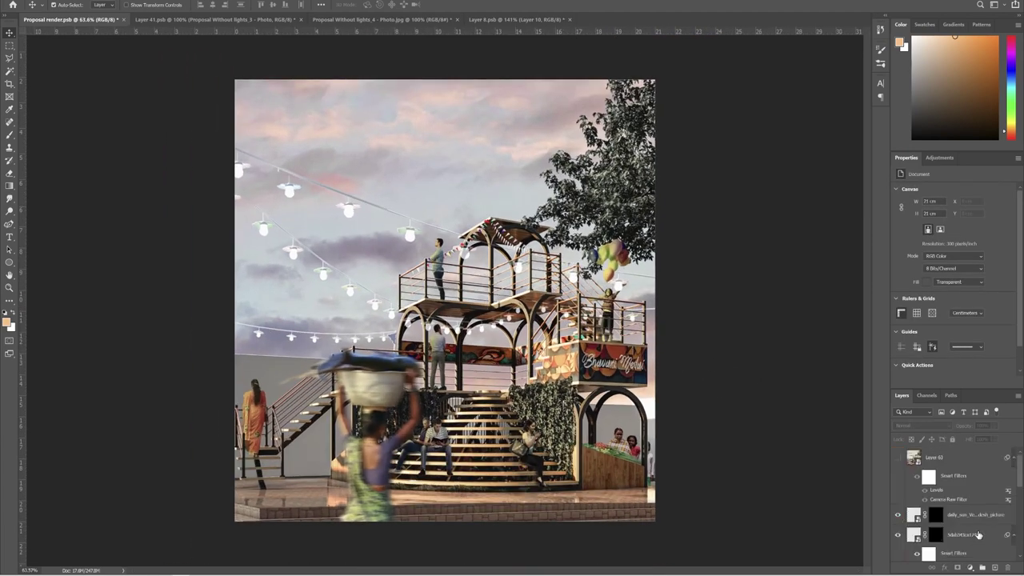
Stamp all visible layers into a new layer above the masked daily sun layer and convert it to a smart object
click(918, 514)
key(ctrl+alt+shift+e)
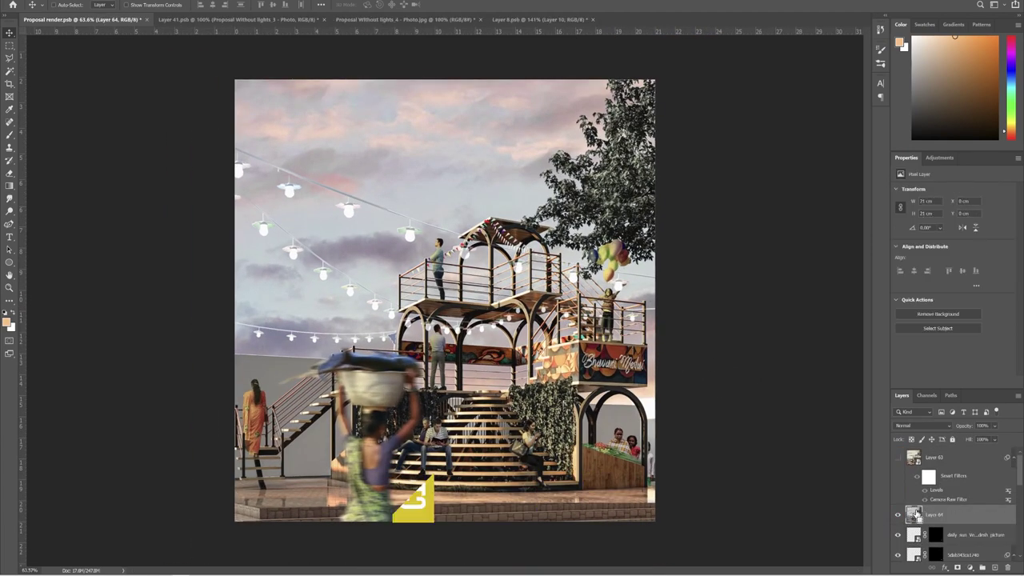
right_click(972, 515)
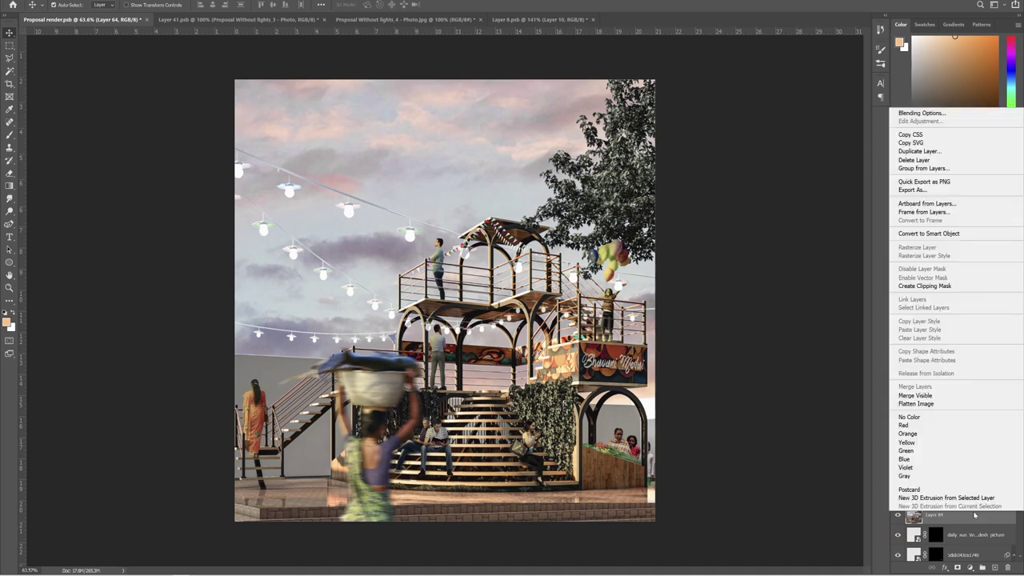
click(928, 233)
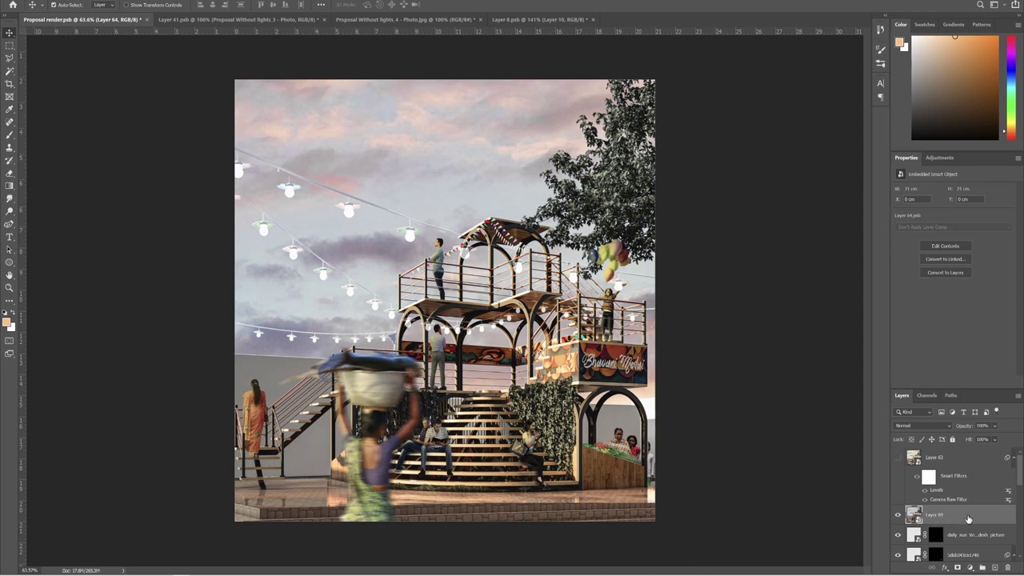
In Camera Raw for Layer 64, set Contrast +20, Shadows +41, Blacks -15, Texture +18, Clarity +31, Dehaze +8 and Saturation -20, and slightly lower Whites
key(ctrl+shift+a)
drag(926, 248, 936, 248)
mouse_move(925, 348)
mouse_down()
mouse_move(936, 349)
mouse_move(932, 365)
mouse_up()
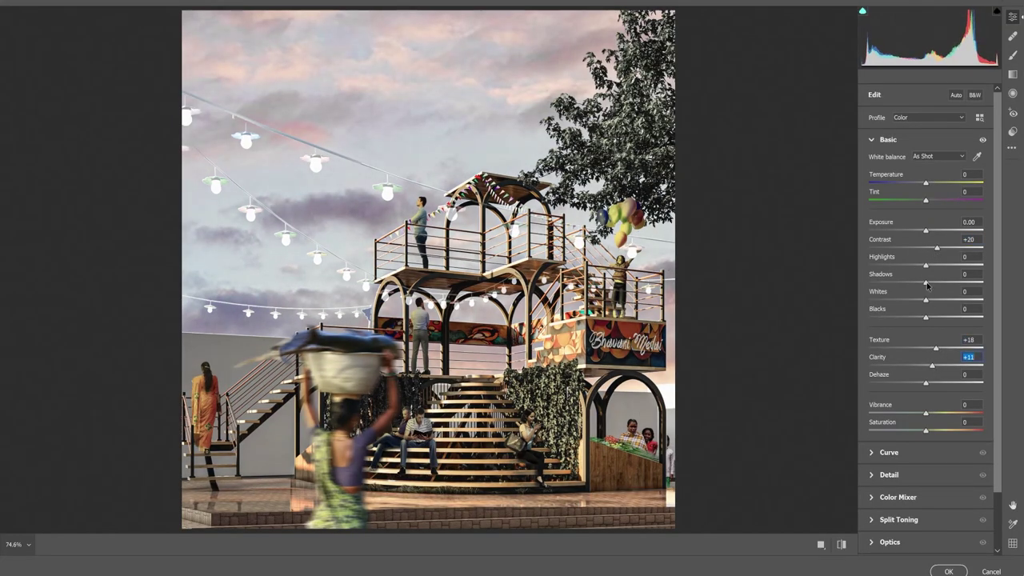
drag(925, 281, 949, 281)
drag(925, 432, 914, 433)
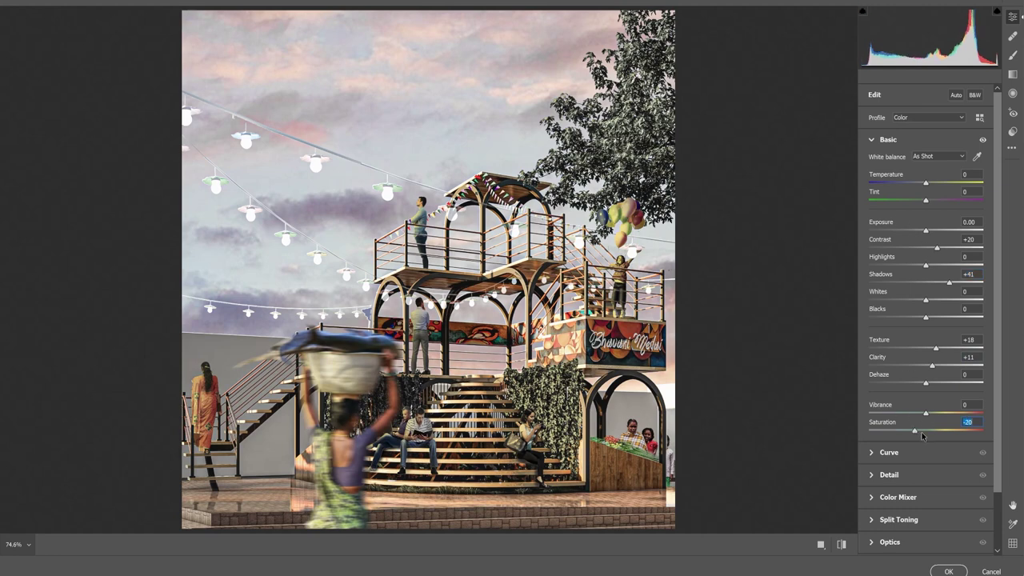
drag(926, 382, 943, 365)
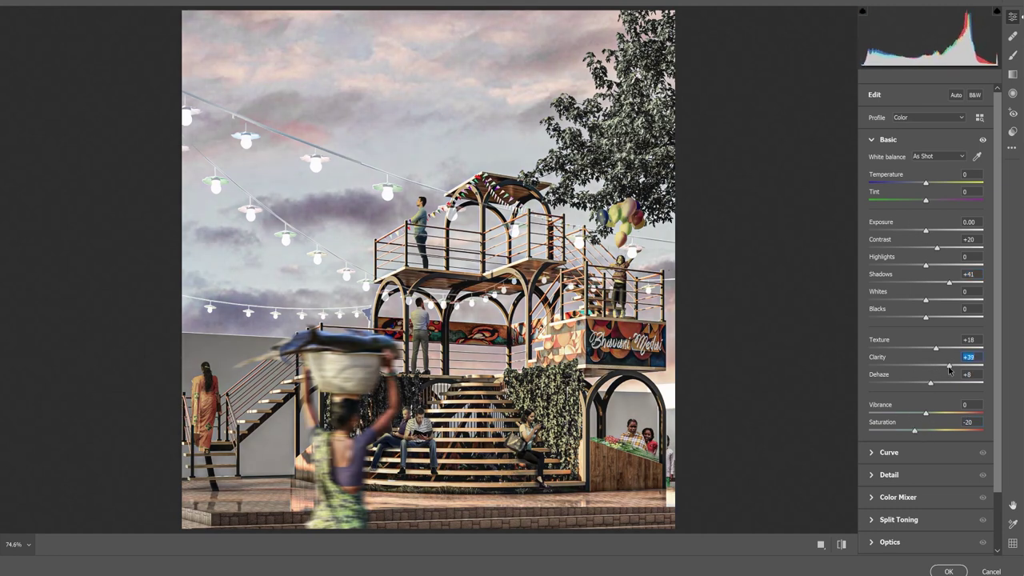
mouse_move(925, 317)
mouse_down()
mouse_move(912, 317)
mouse_move(918, 301)
mouse_up()
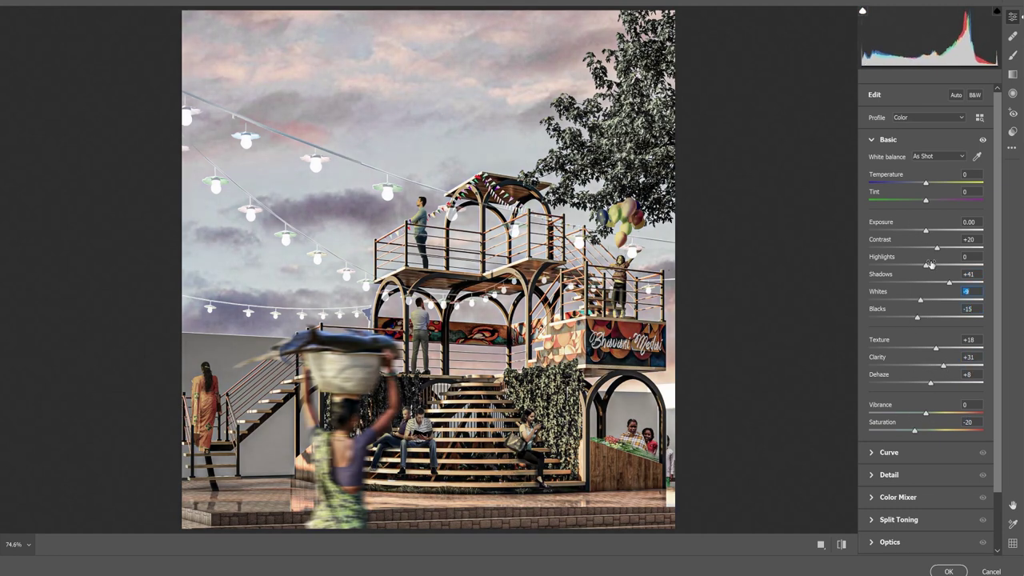
Set the Color Mixer hues to Oranges -12, Greens +20 and Aquas +11, apply the filter and compare Layer 64 with the unfiltered image
drag(925, 287, 919, 287)
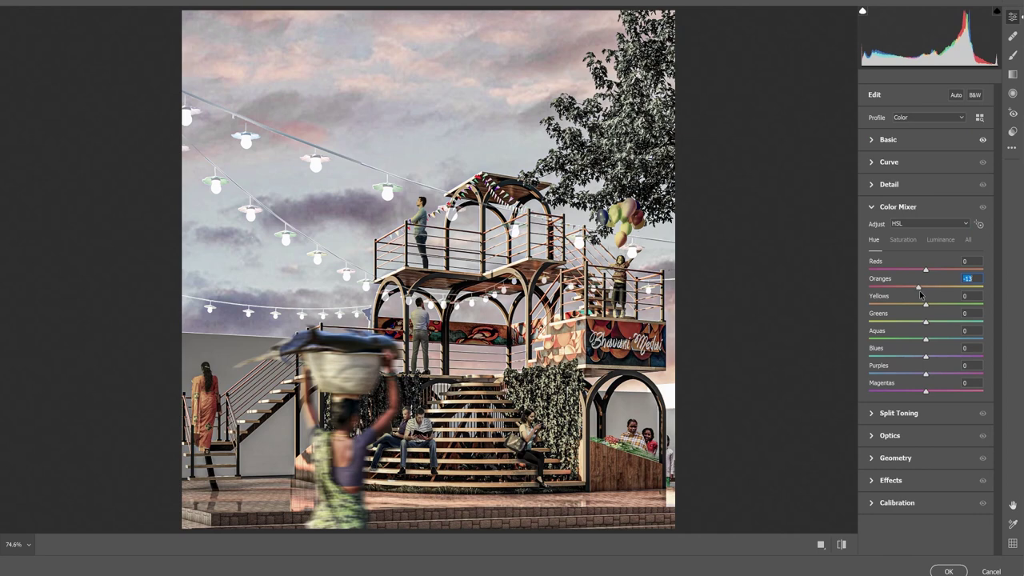
mouse_move(925, 339)
mouse_down()
mouse_move(937, 339)
mouse_move(937, 323)
mouse_up()
scroll(758, 315, down, 2)
scroll(759, 315, up, 2)
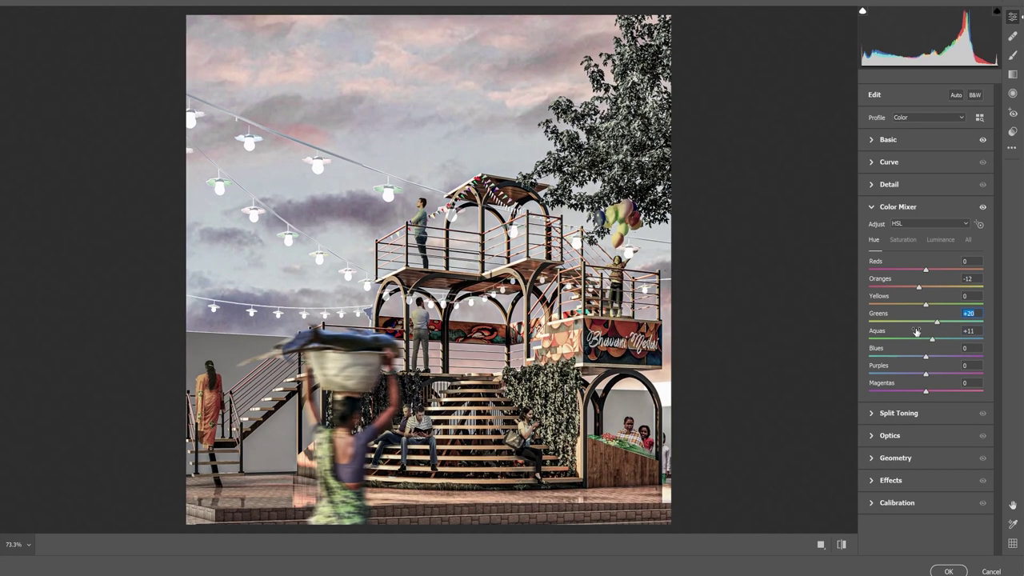
click(948, 570)
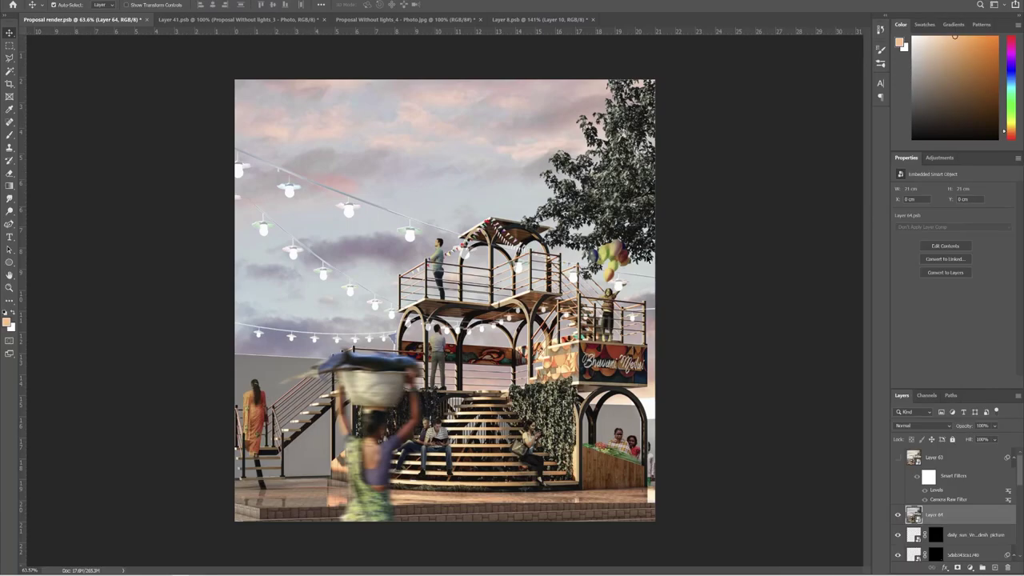
click(897, 516)
click(897, 516)
Duplicate Layer 64, try the Geo_1 Camera Raw preset on the copy and reduce the copy's opacity to 49%
key(ctrl+j)
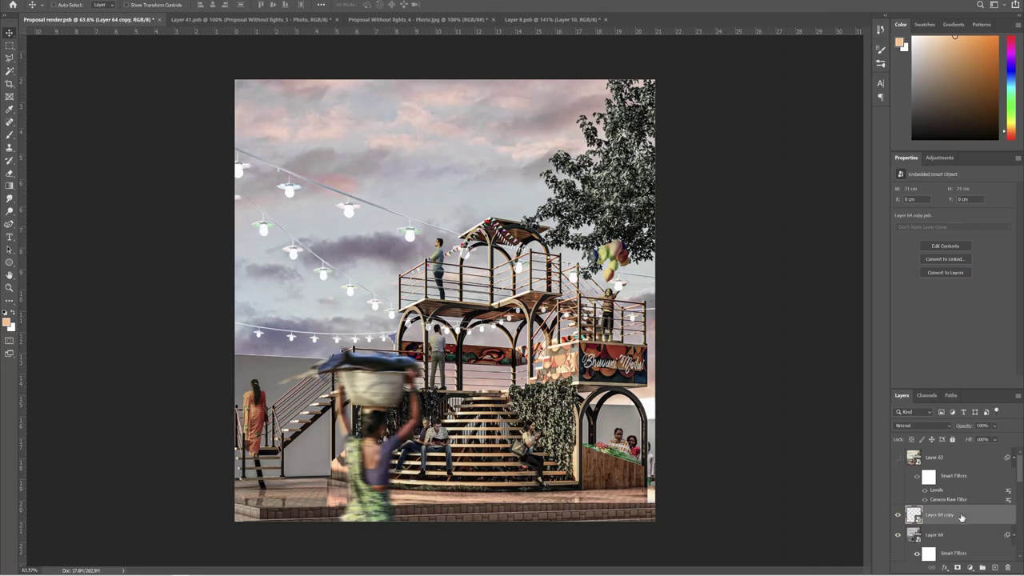
key(ctrl+shift+a)
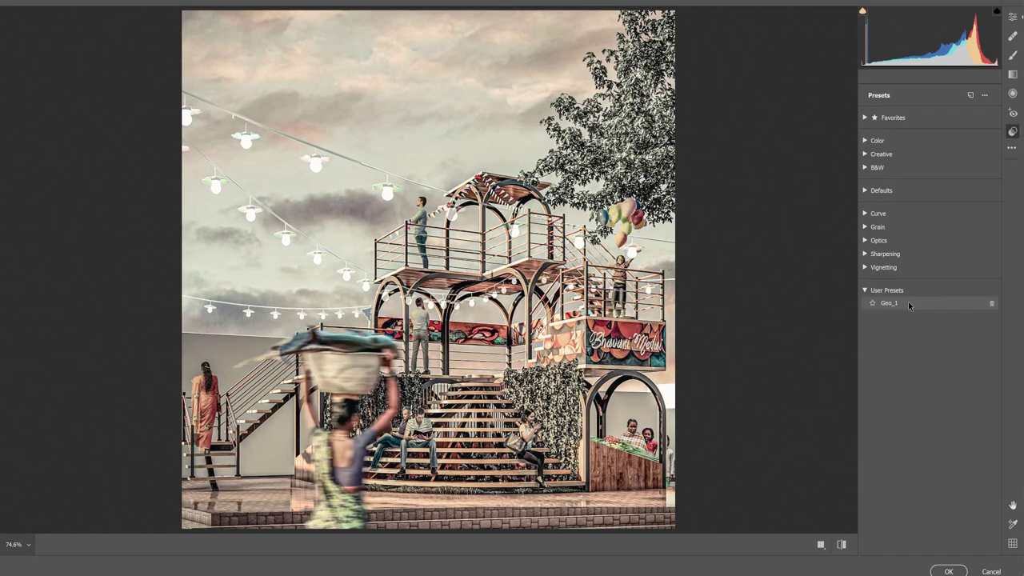
click(909, 304)
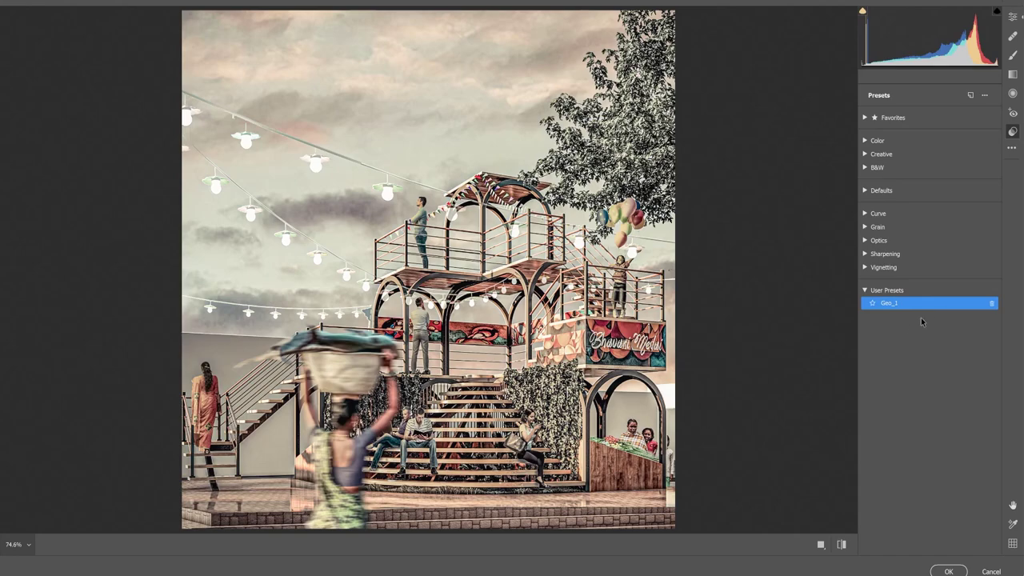
click(947, 570)
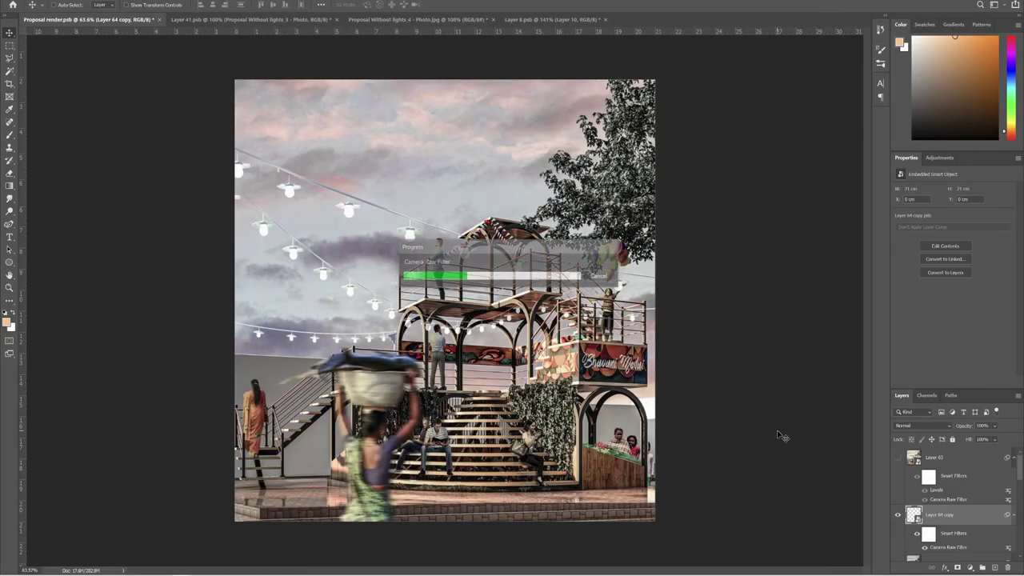
click(995, 427)
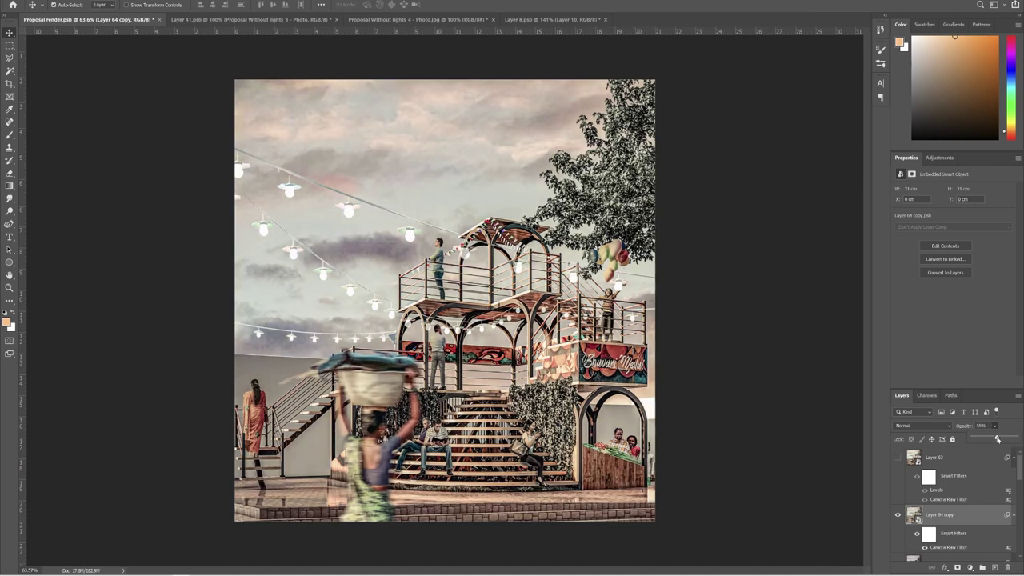
click(770, 453)
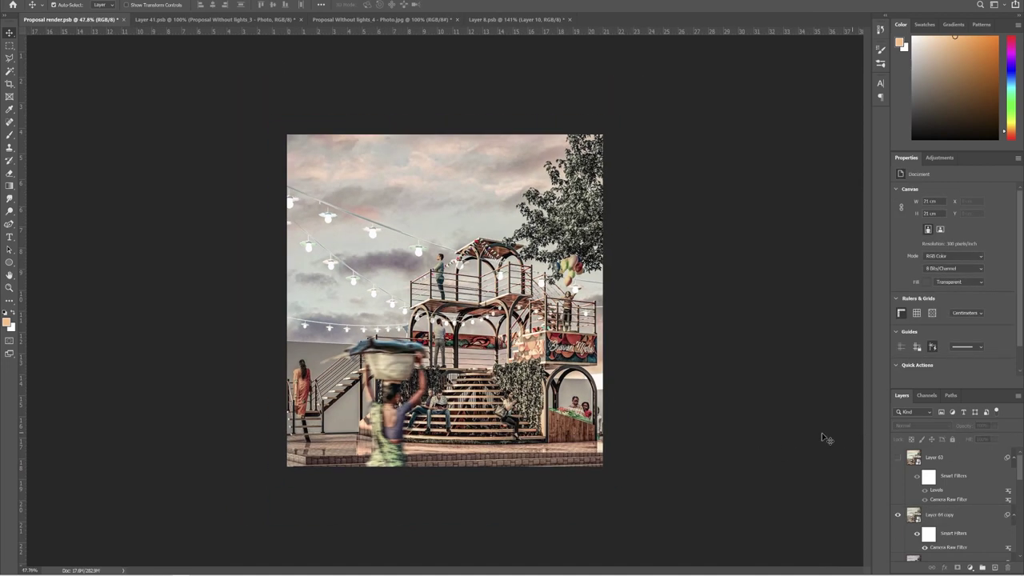
Show the graded Layer 63 and remove the Layer 64 copy beneath it
click(899, 456)
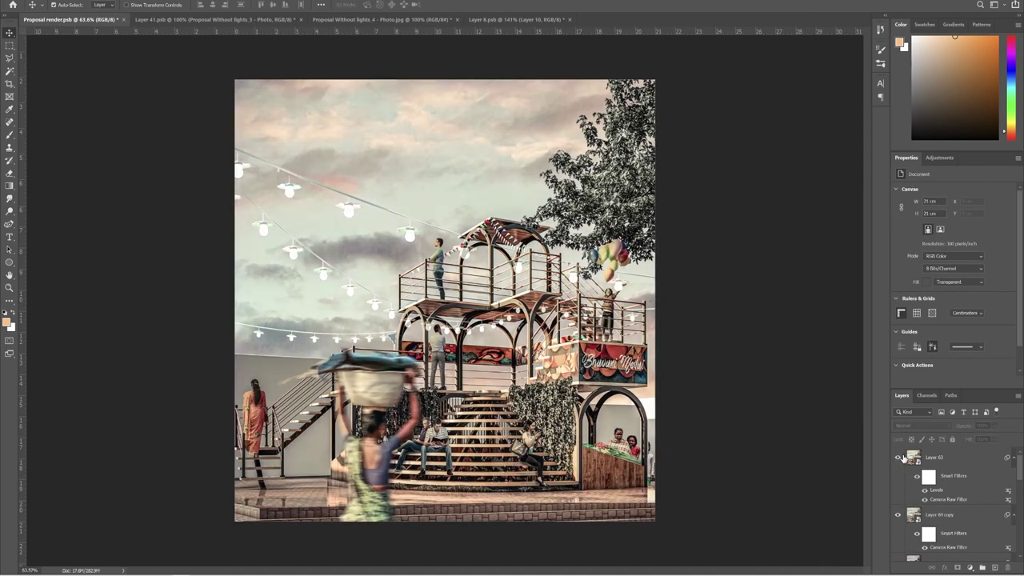
click(927, 515)
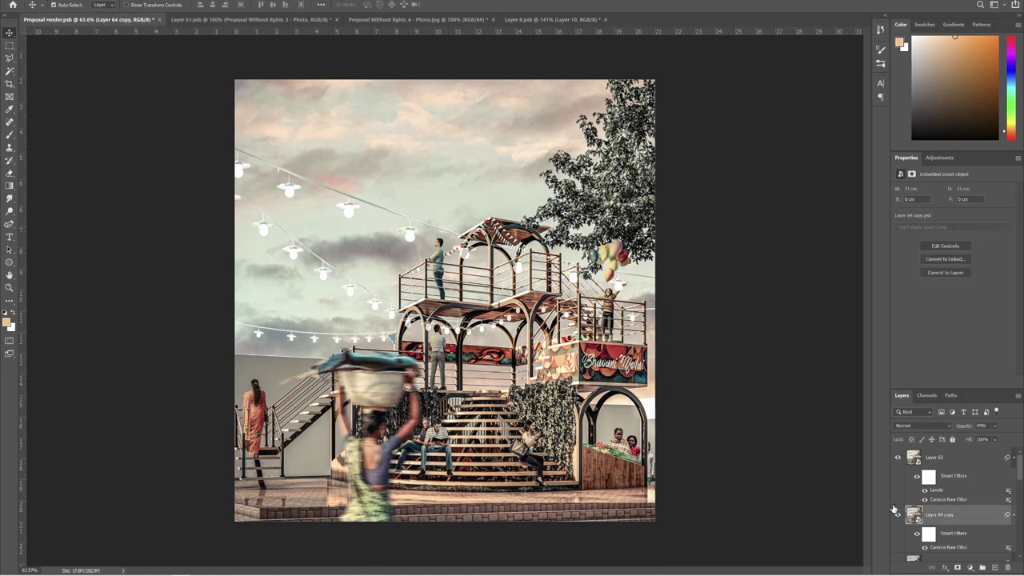
click(720, 308)
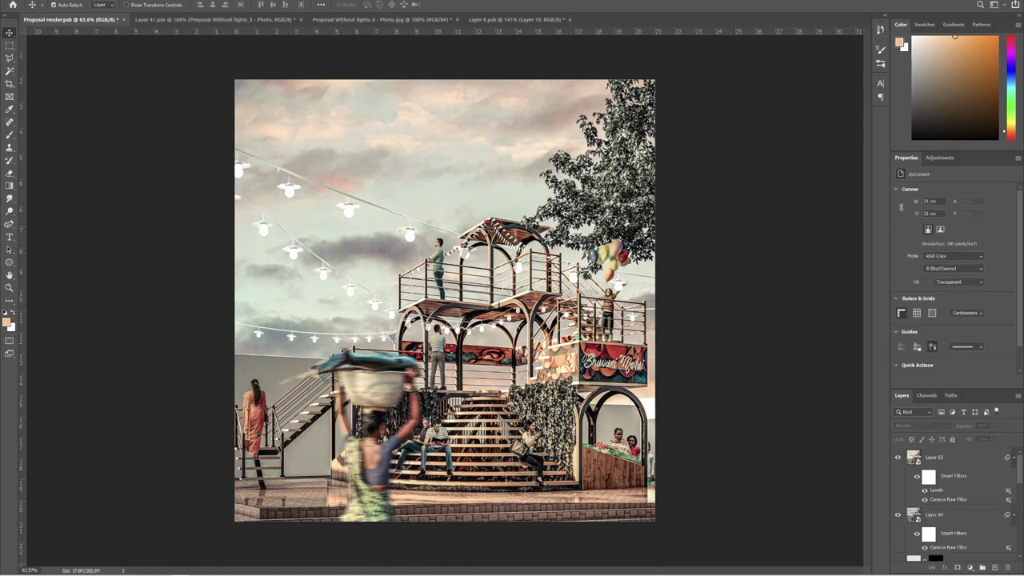